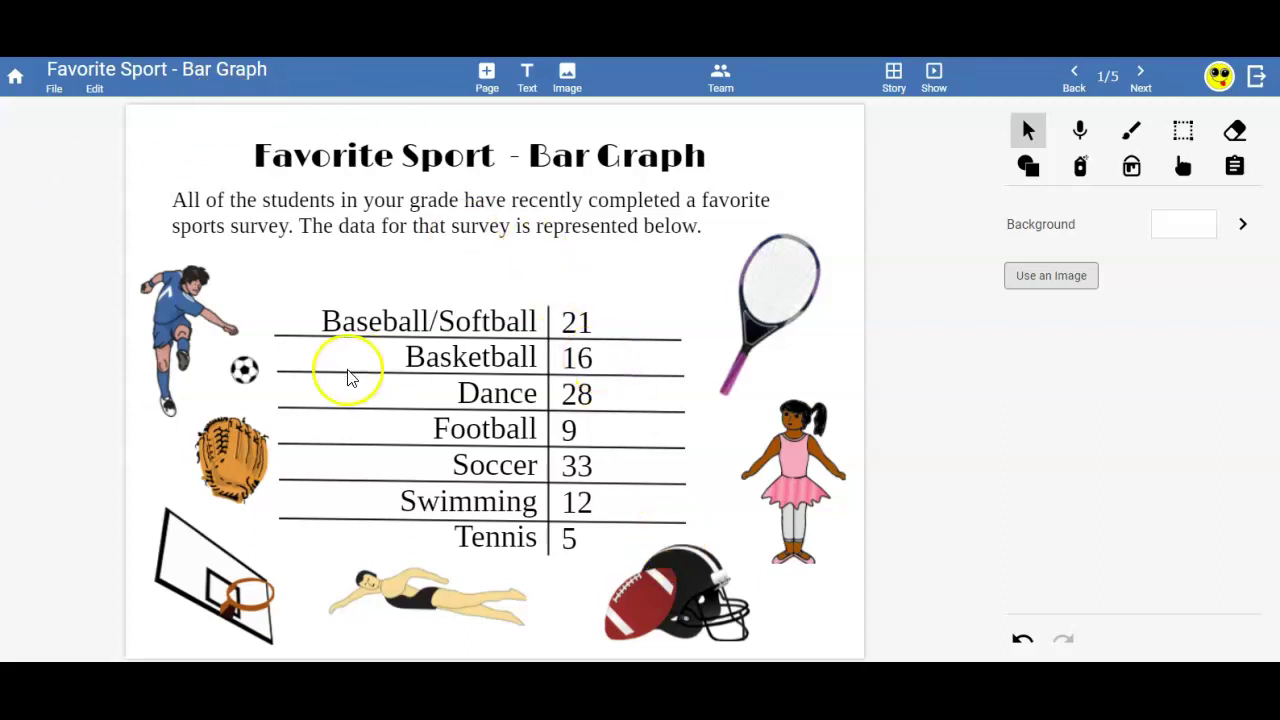
Step: Unlock the "Favorite Sport - Bar Graph" title text on page 1 and lock it again
left_click(563, 158)
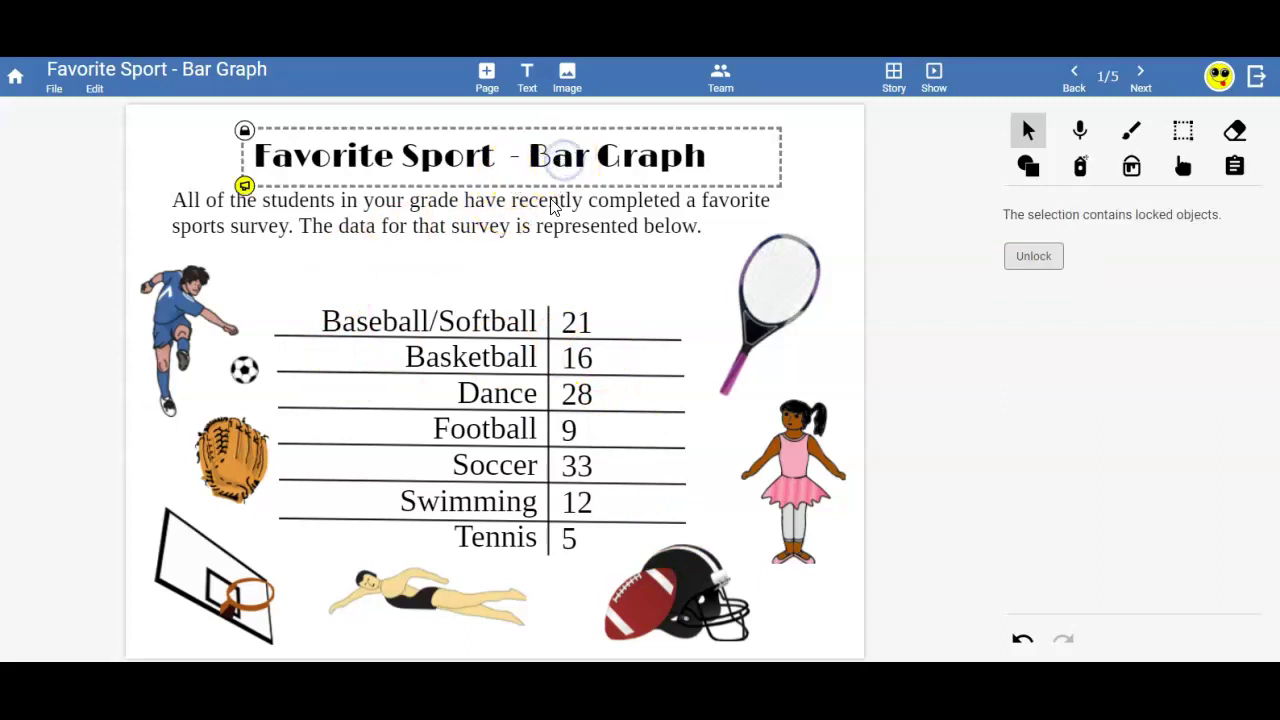
left_click(552, 205)
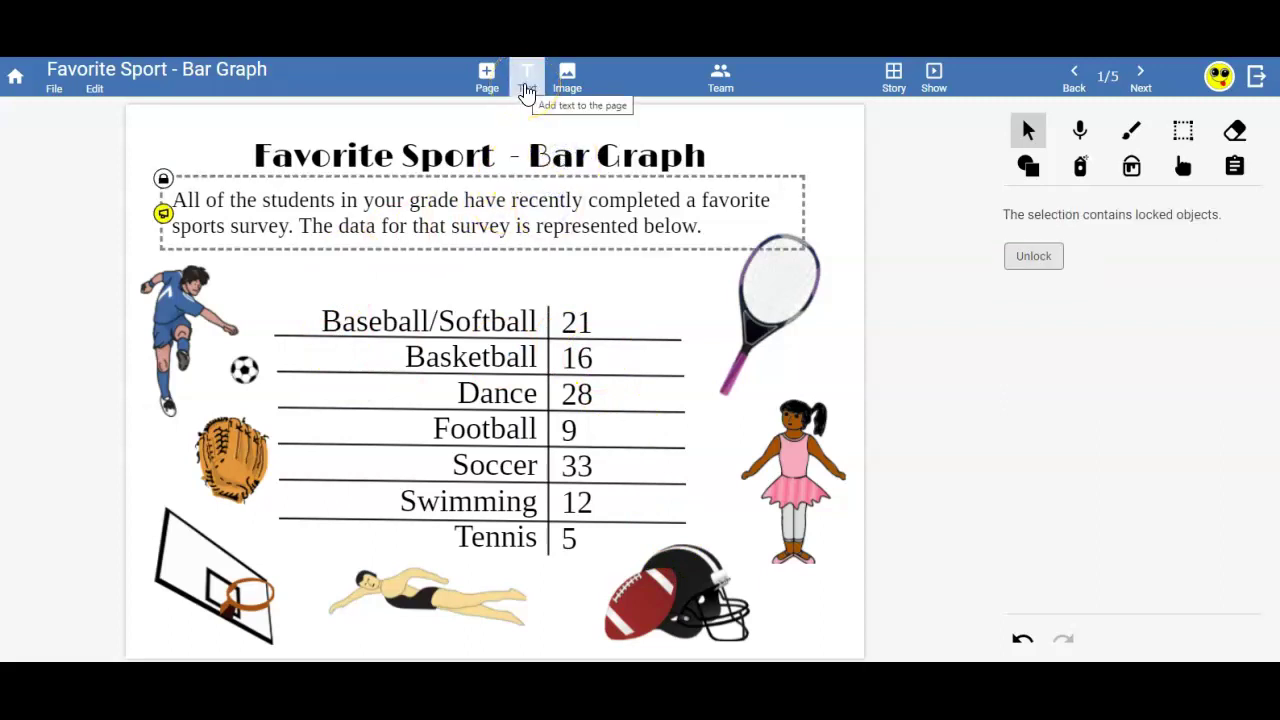
left_click(490, 157)
left_click(1040, 256)
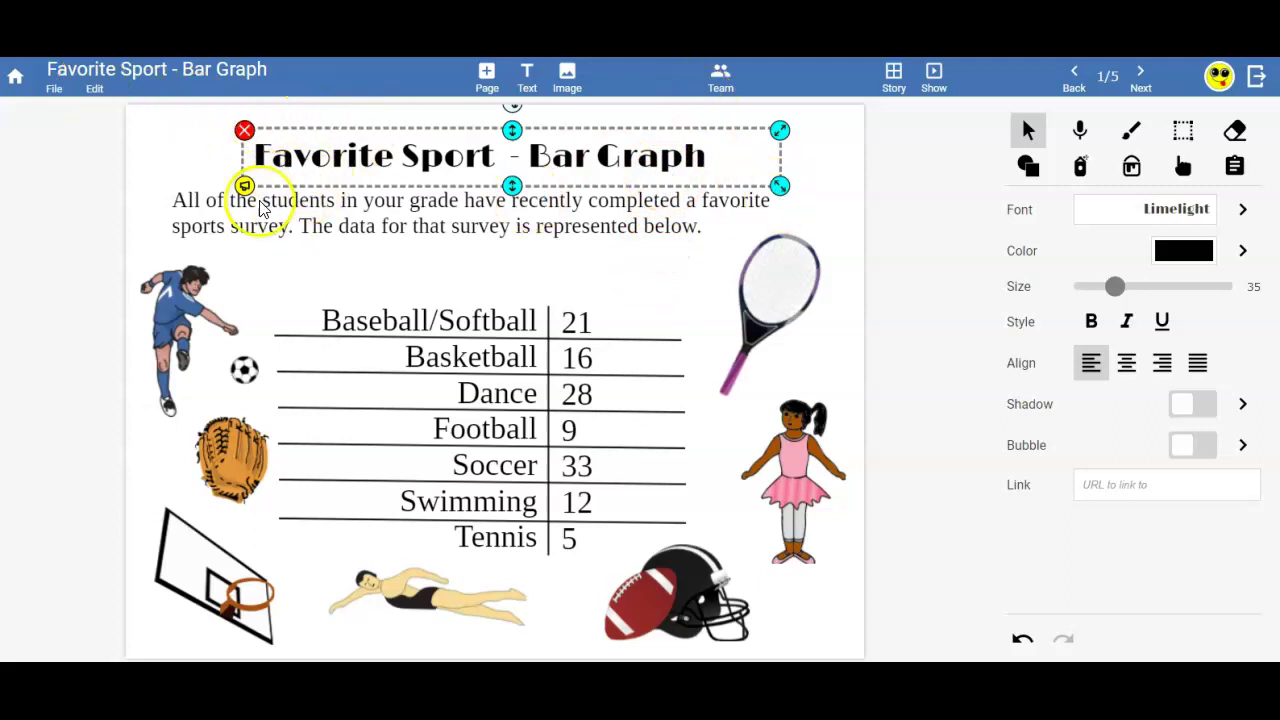
left_click(93, 89)
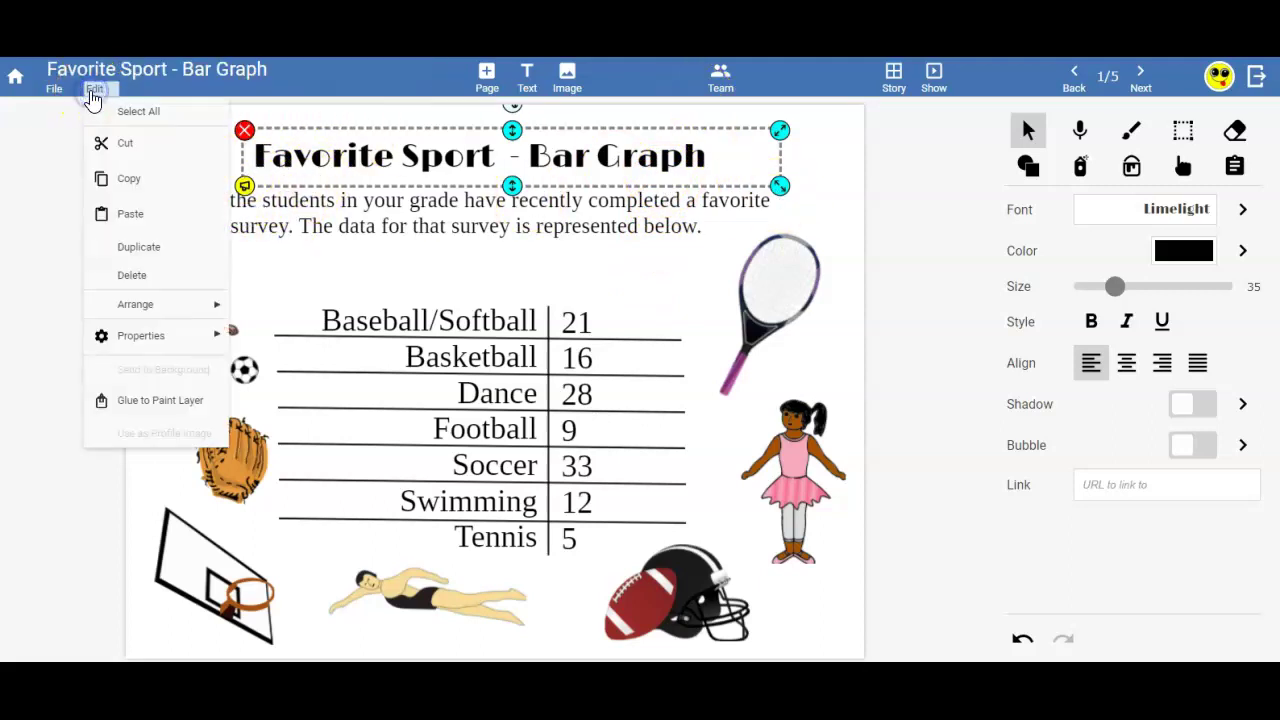
mouse_move(171, 334)
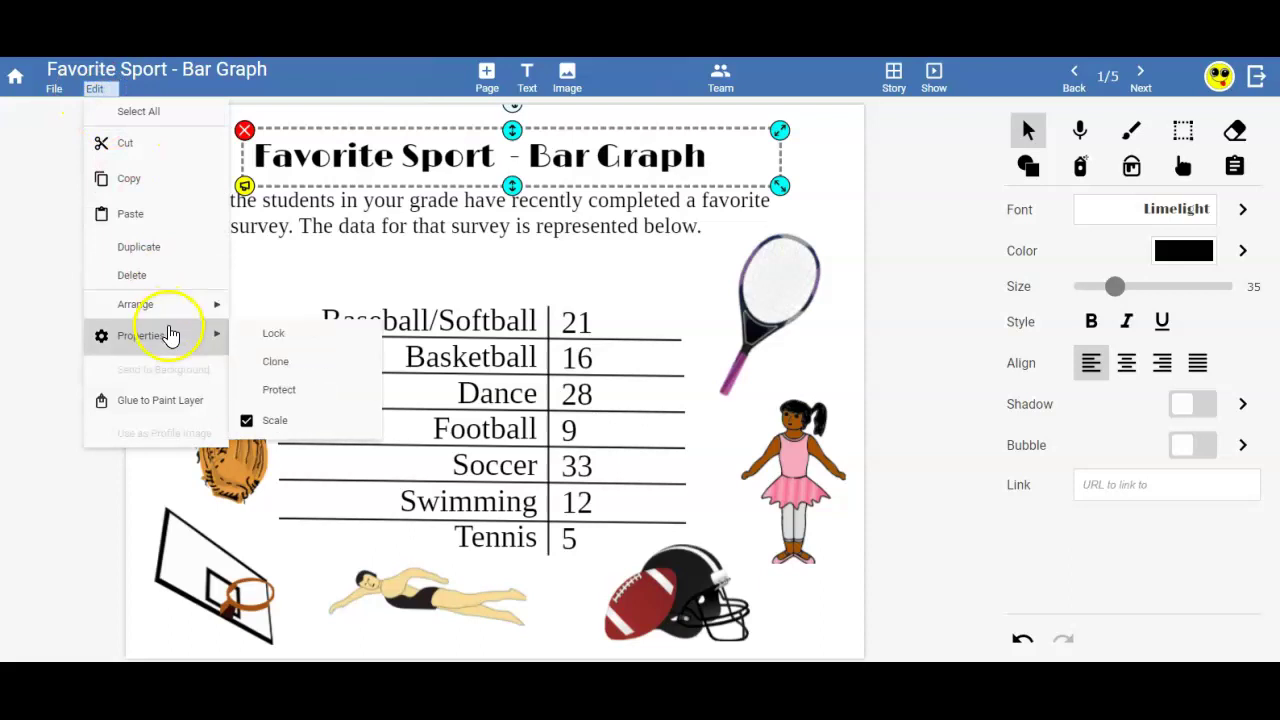
left_click(318, 334)
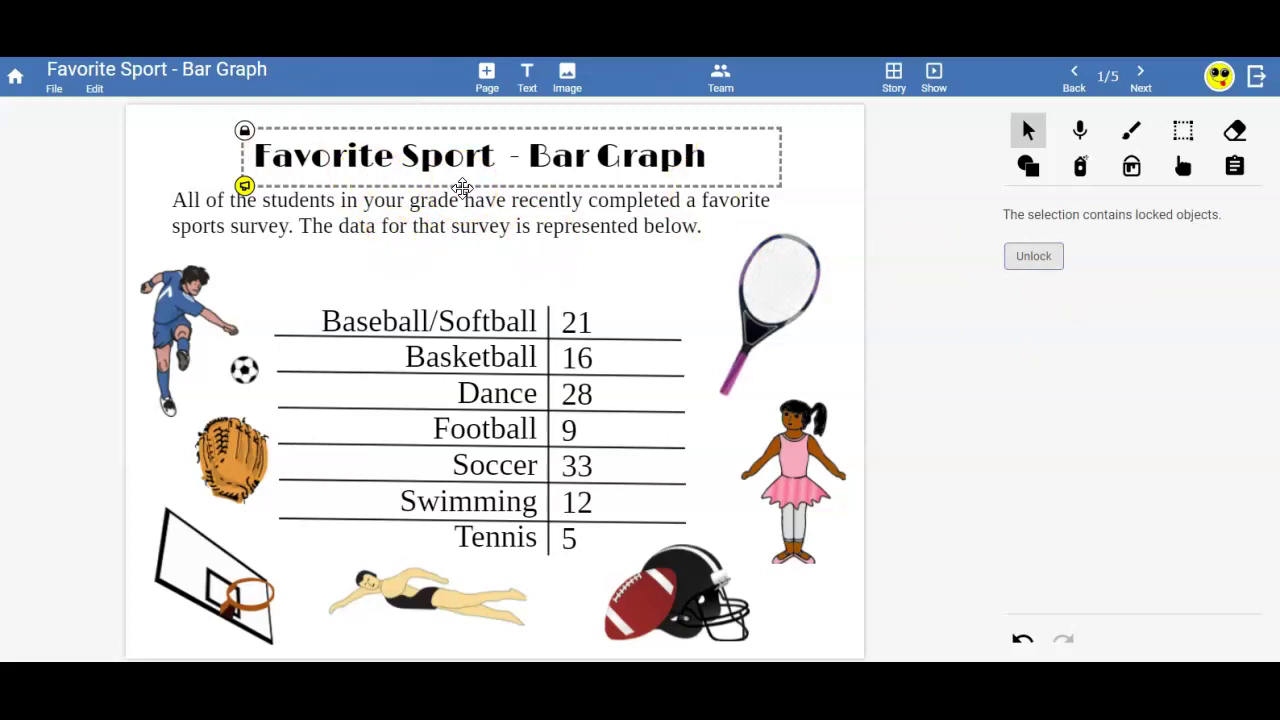
Step: Unlock the survey introduction paragraph below the title and lock it again
left_click(245, 186)
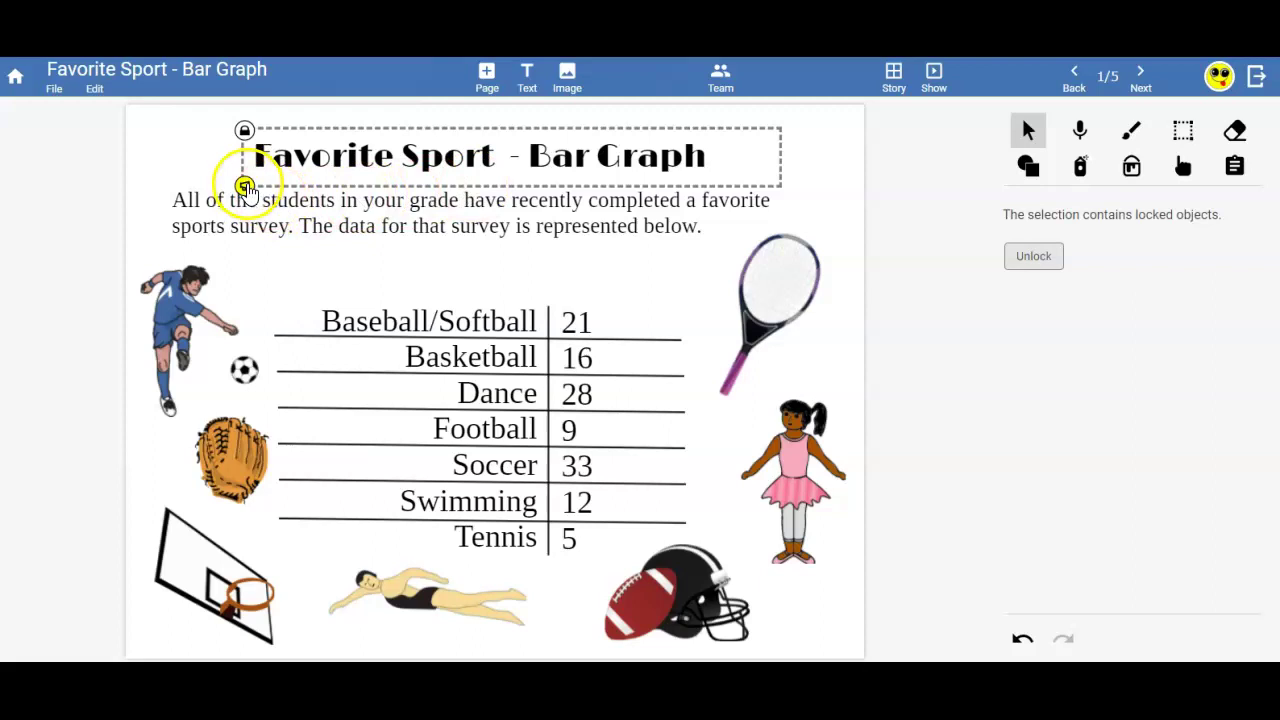
left_click(320, 215)
left_click(433, 221)
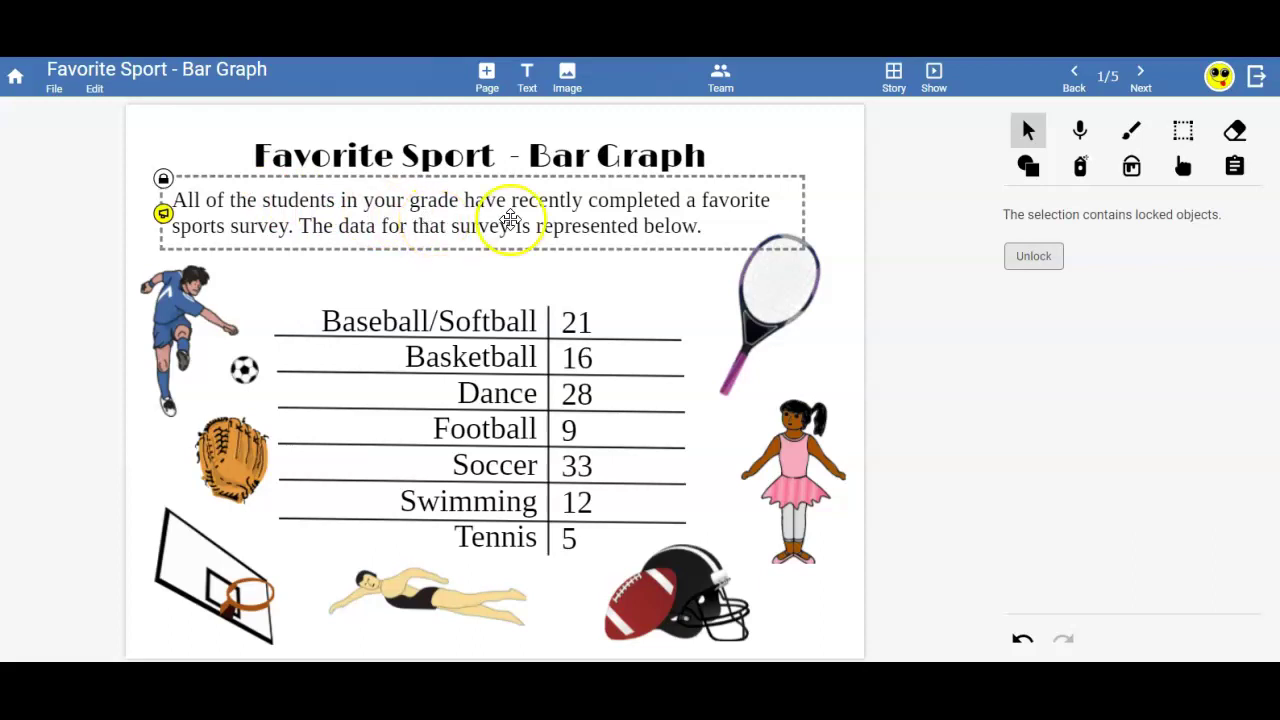
left_click(1034, 256)
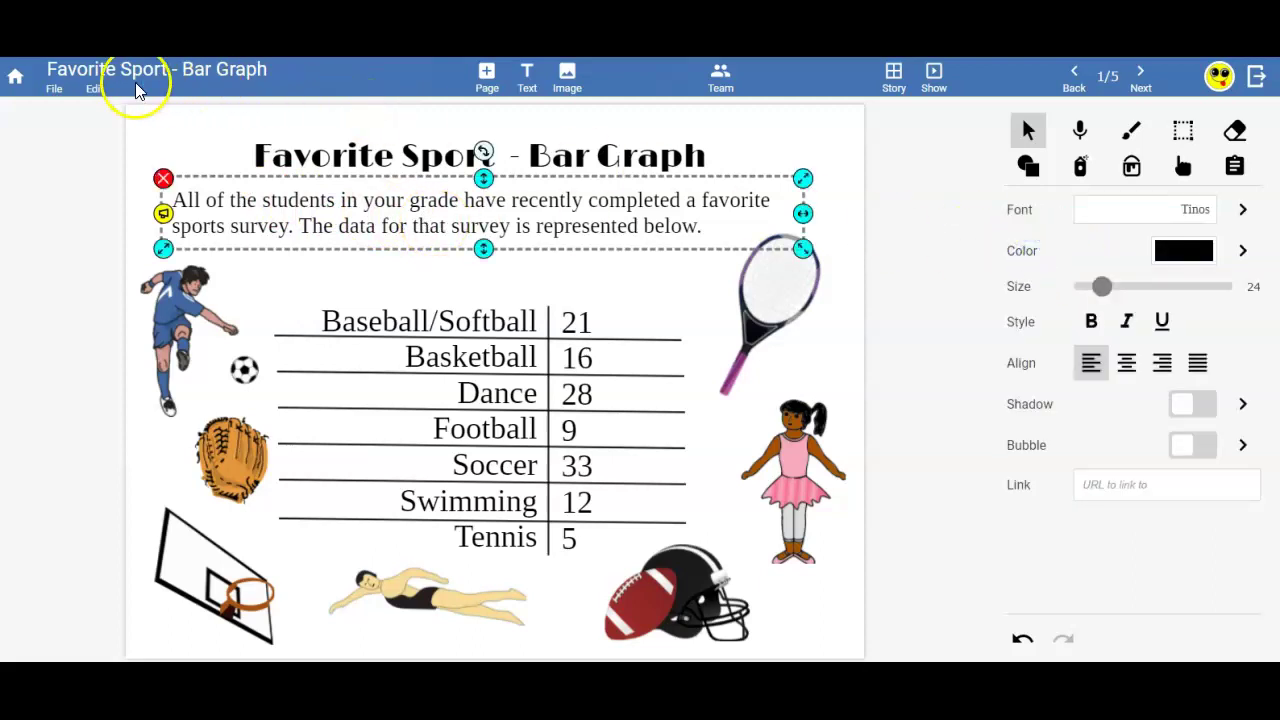
left_click(94, 88)
mouse_move(175, 319)
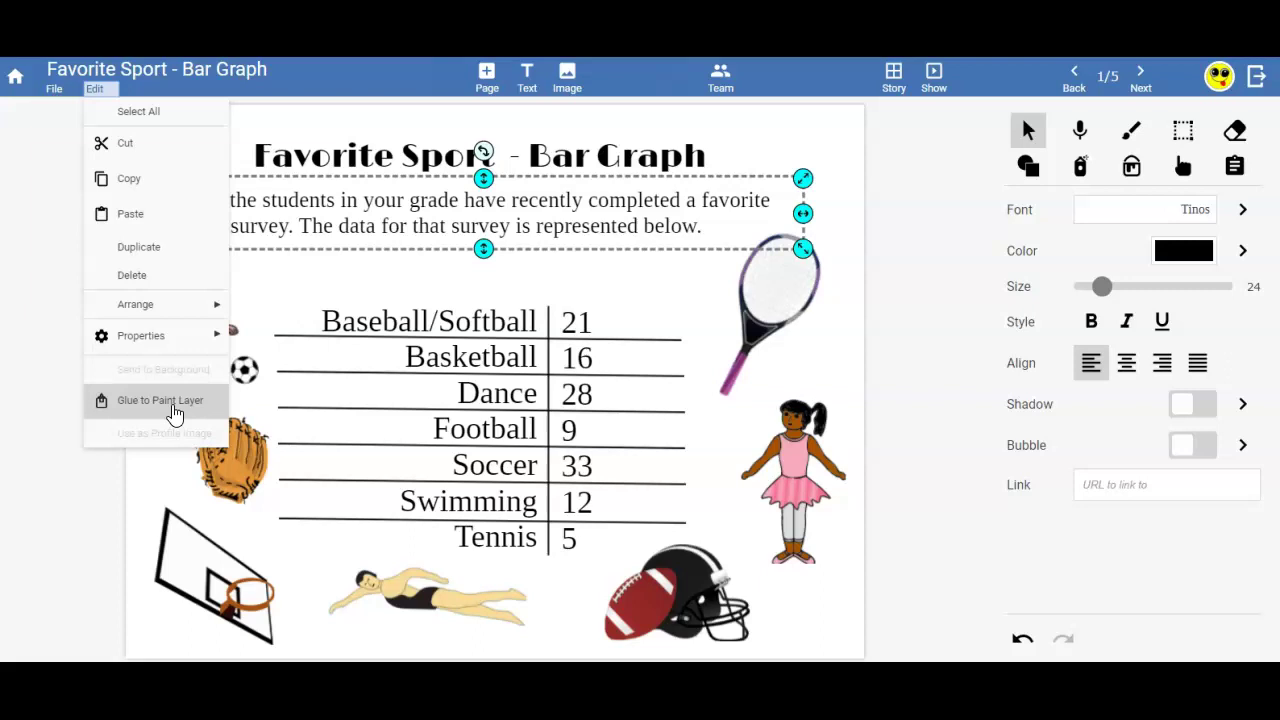
left_click(271, 334)
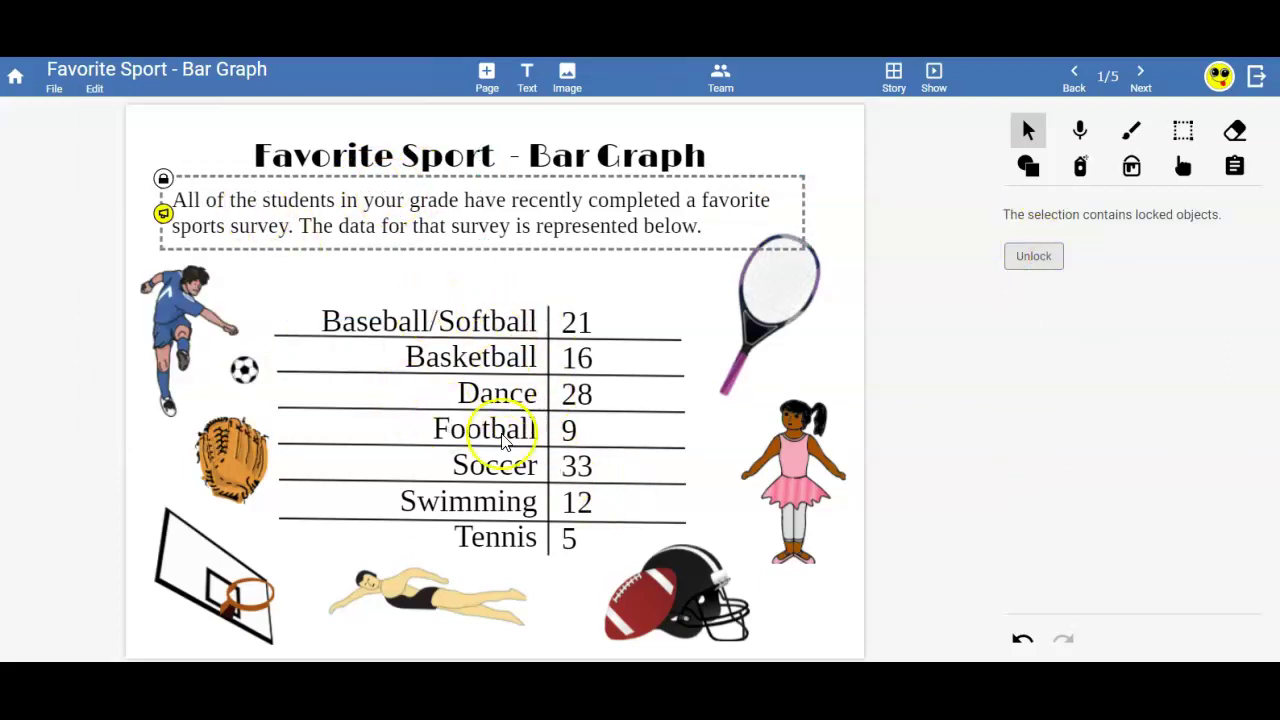
left_click(485, 395)
left_click(586, 389)
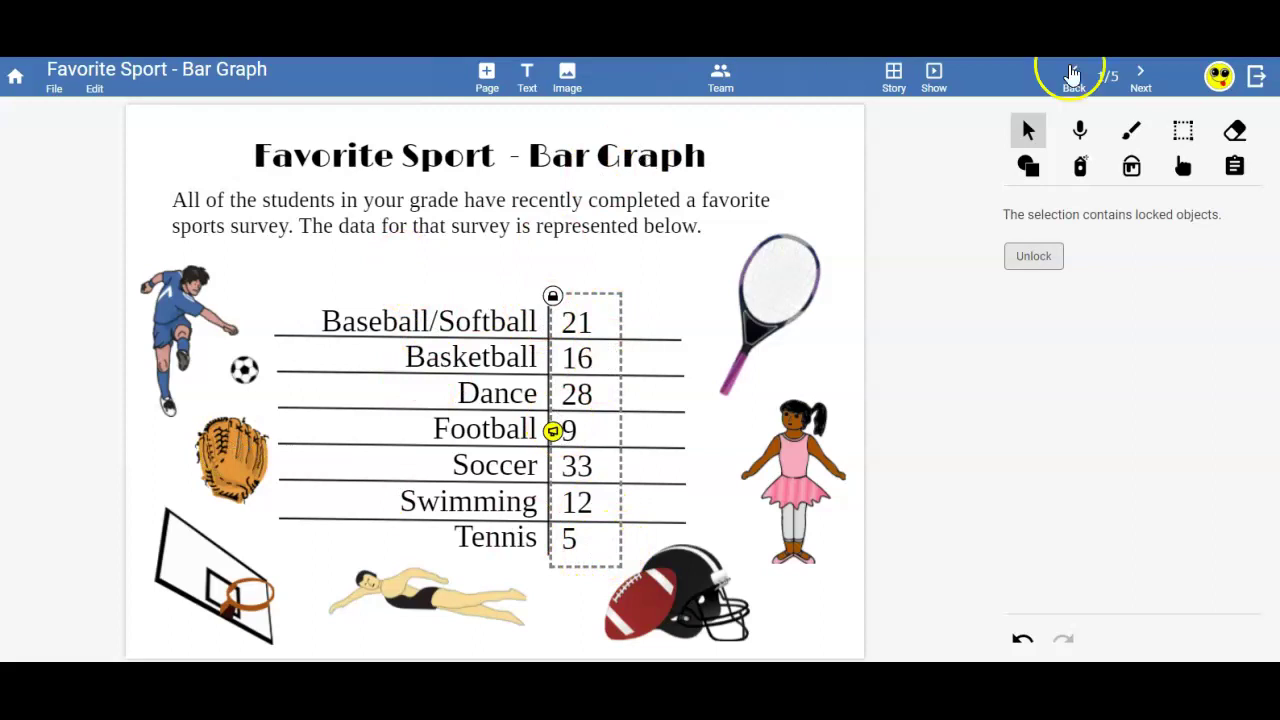
Step: On page 2, draw a black horizontal line of minimum width under Baseball/Softball, extending past both ends of the text
left_click(1145, 86)
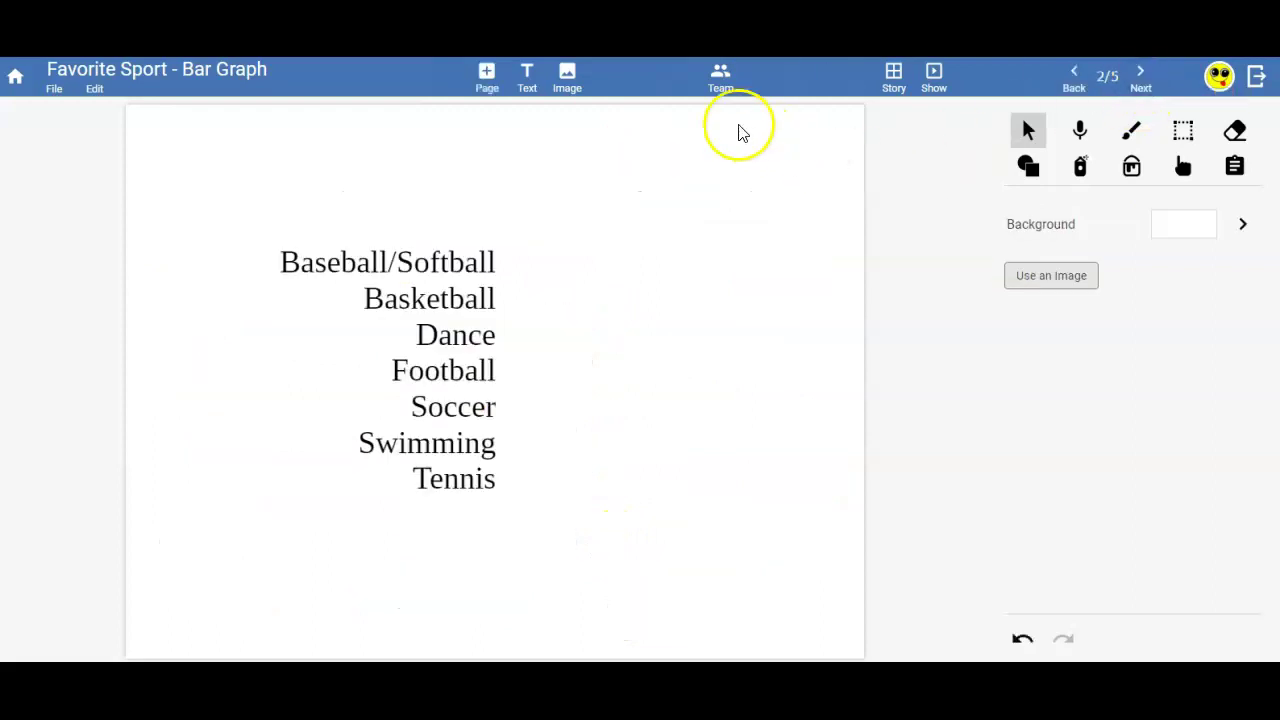
left_click(1029, 166)
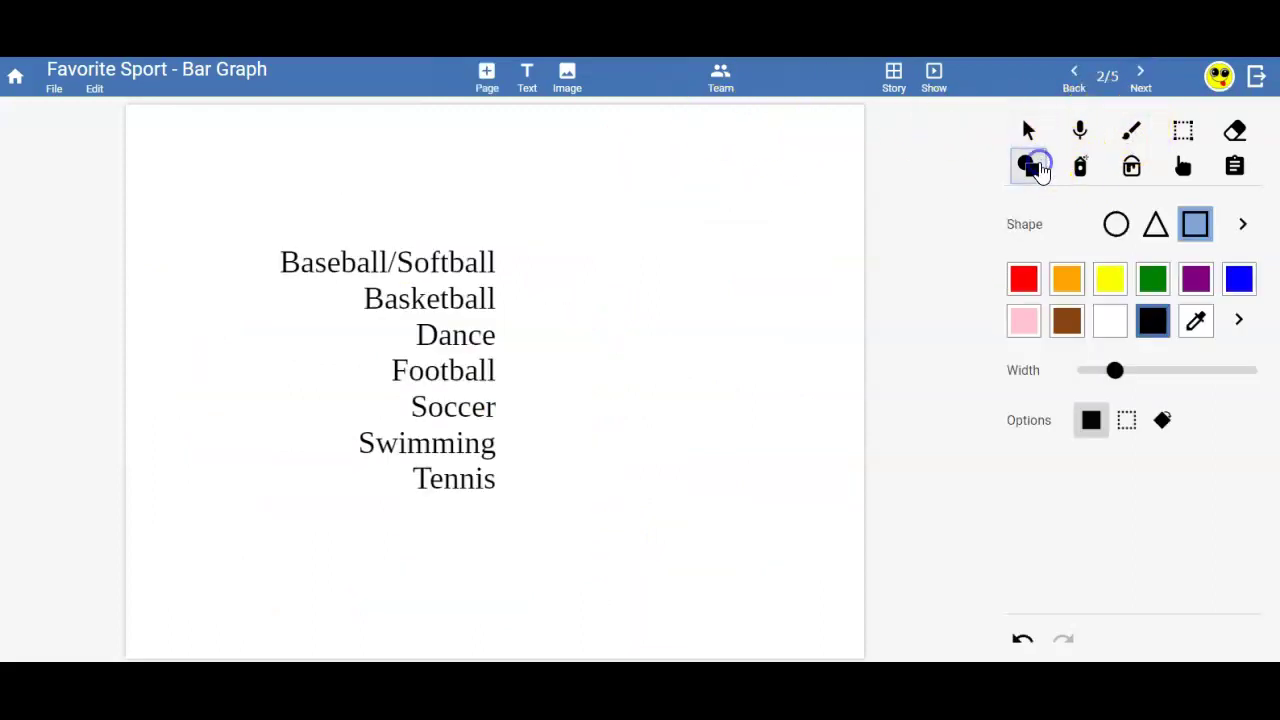
left_click(1243, 224)
left_click(1038, 285)
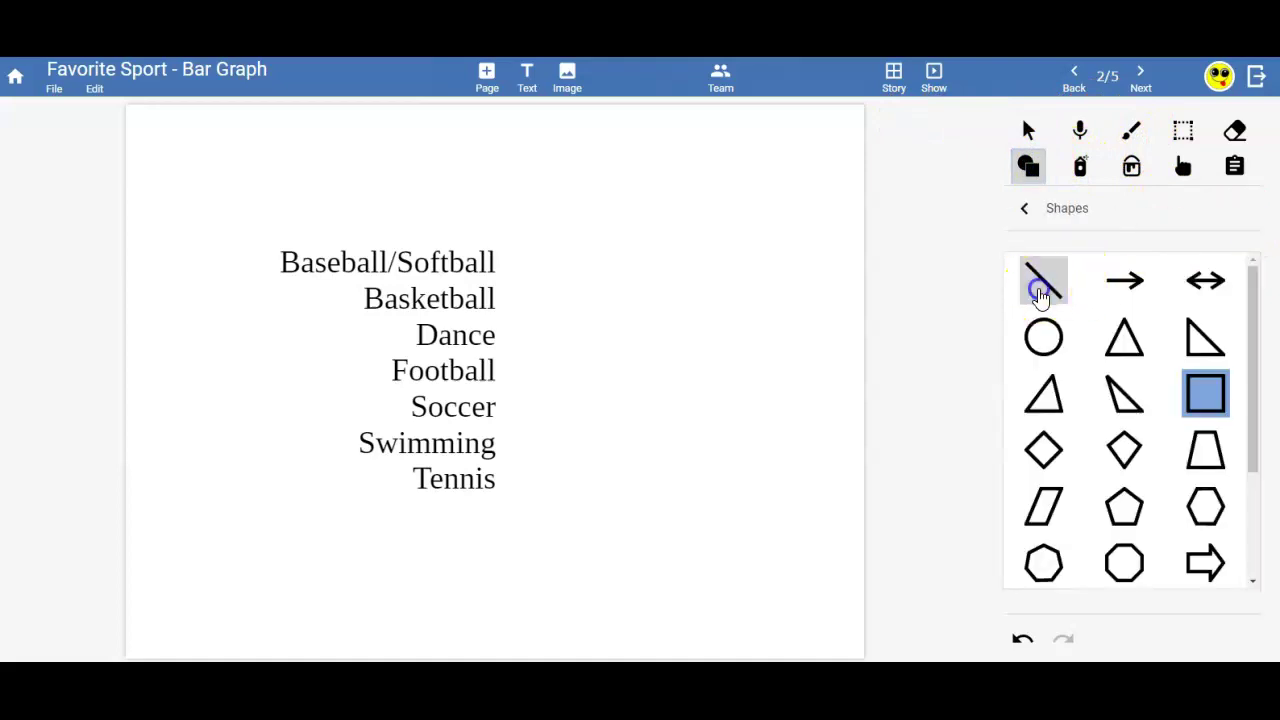
left_click(1026, 214)
left_click_drag(1115, 371, 1084, 372)
left_click_drag(246, 283, 650, 281)
Step: Copy the horizontal line with a rectangular selection and place the copy under Basketball
left_click(1183, 133)
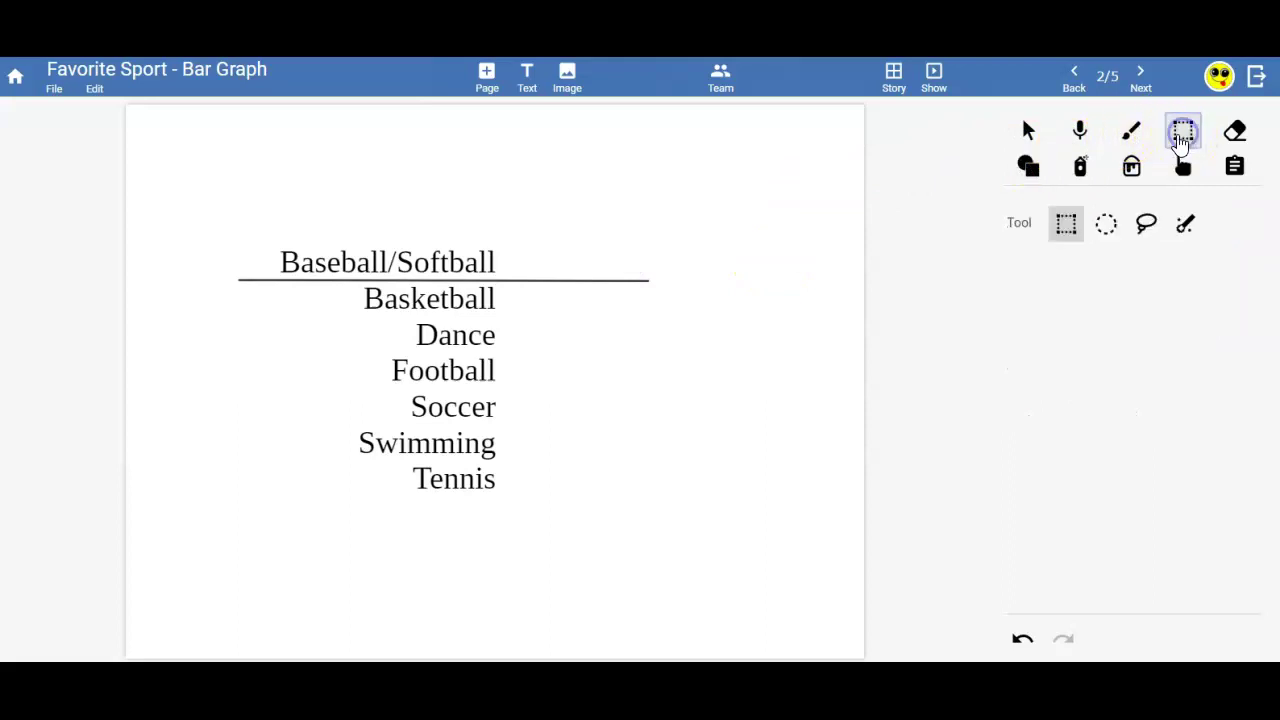
left_click_drag(223, 271, 666, 289)
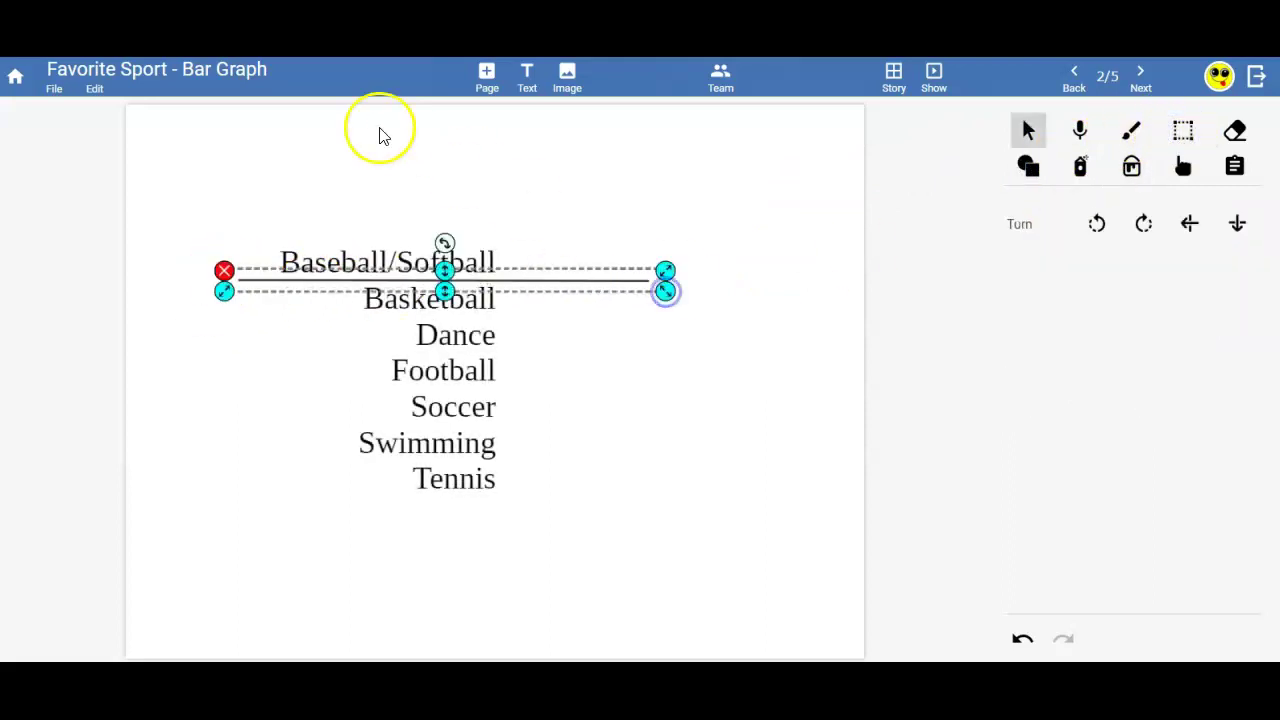
left_click(112, 90)
left_click(139, 203)
left_click(94, 88)
left_click(146, 238)
left_click_drag(567, 305, 555, 323)
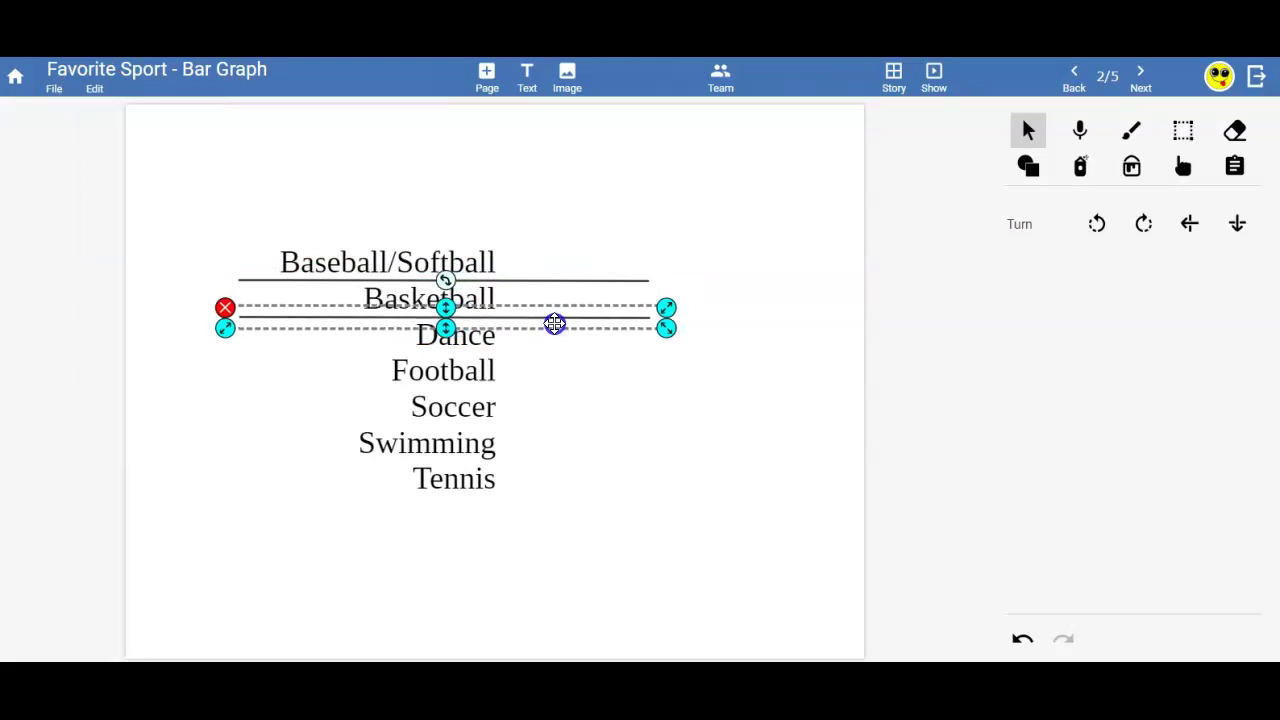
Step: Even out both ends of the two lines by covering the overhang with filled white rectangles
left_click(678, 386)
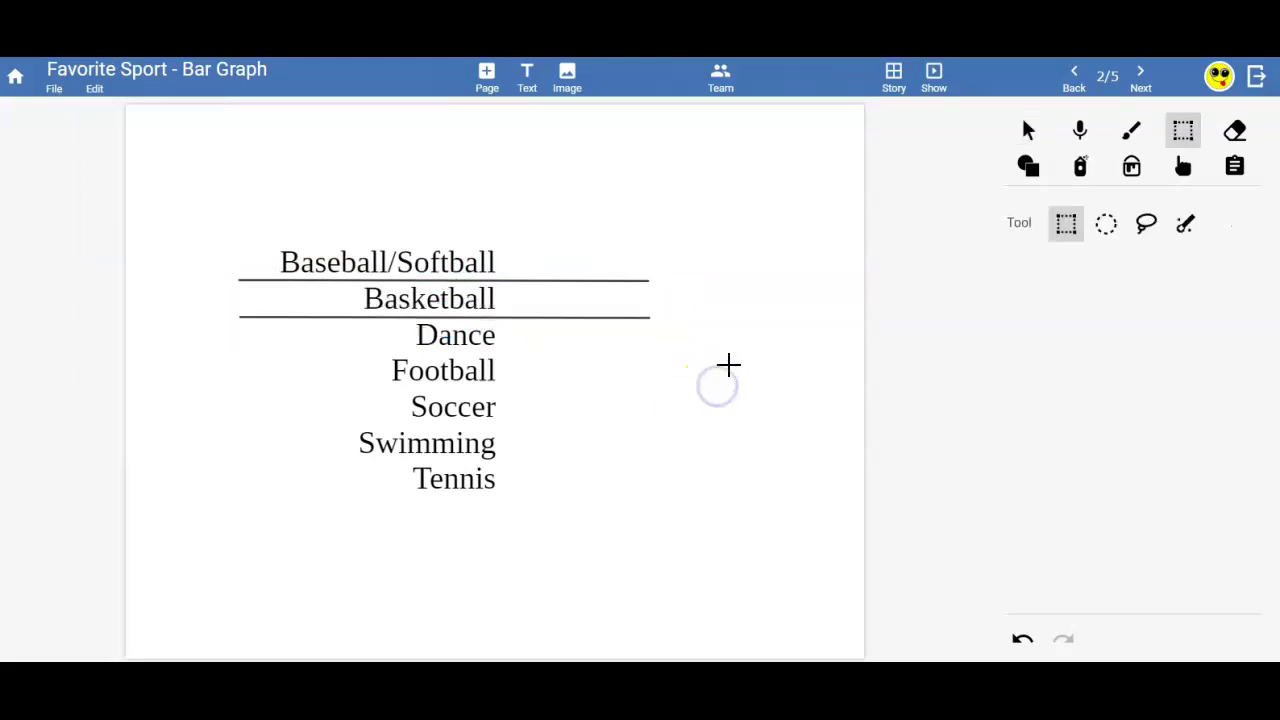
left_click(1034, 166)
left_click(1172, 226)
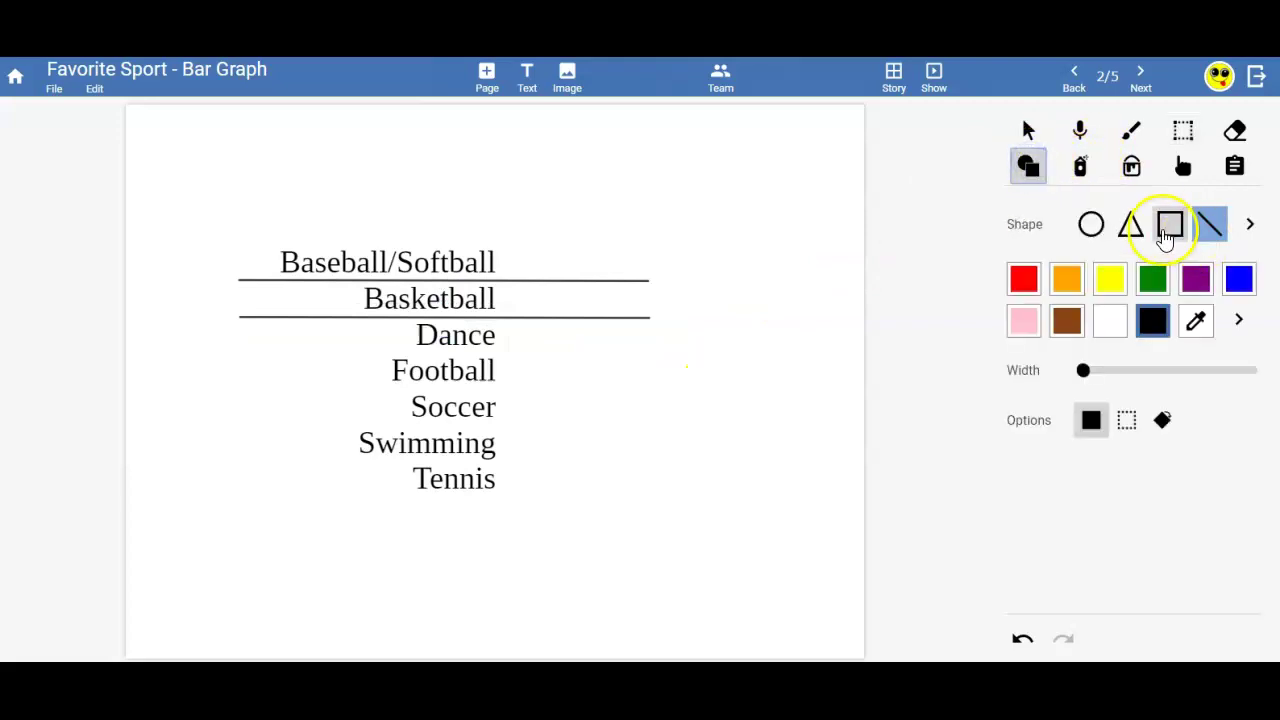
left_click(1110, 321)
left_click(1091, 420)
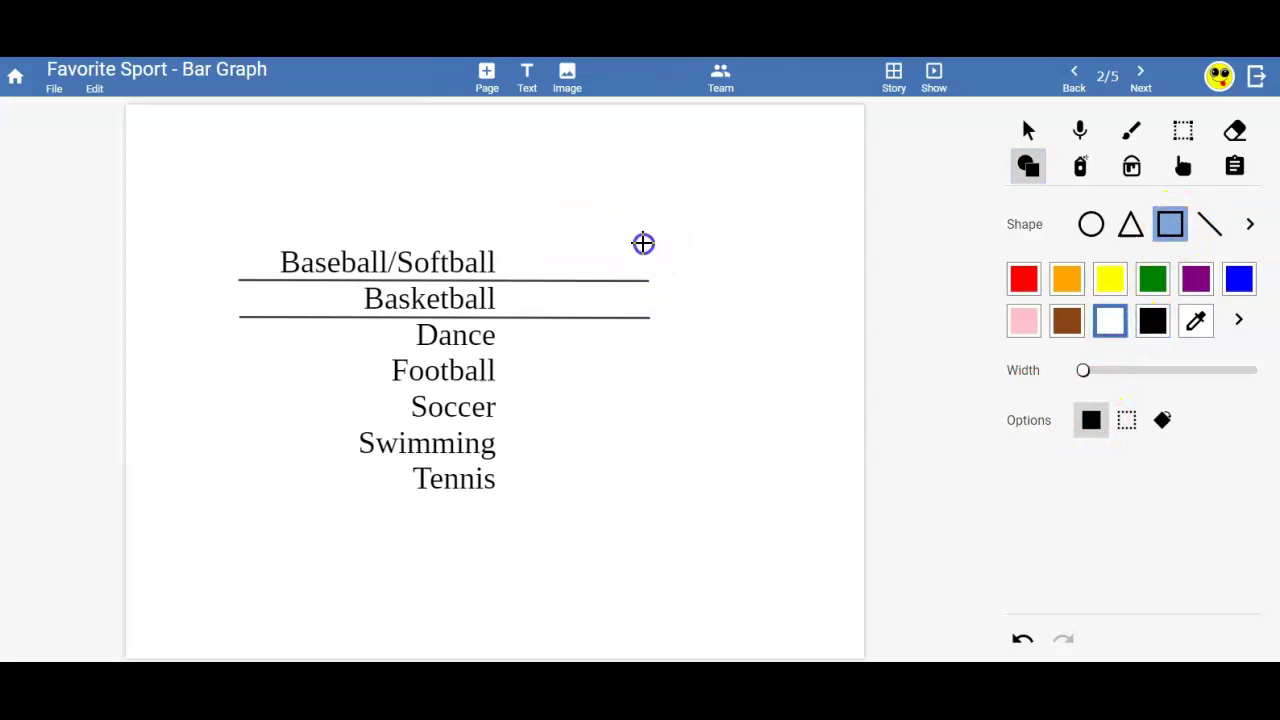
left_click_drag(248, 249, 110, 419)
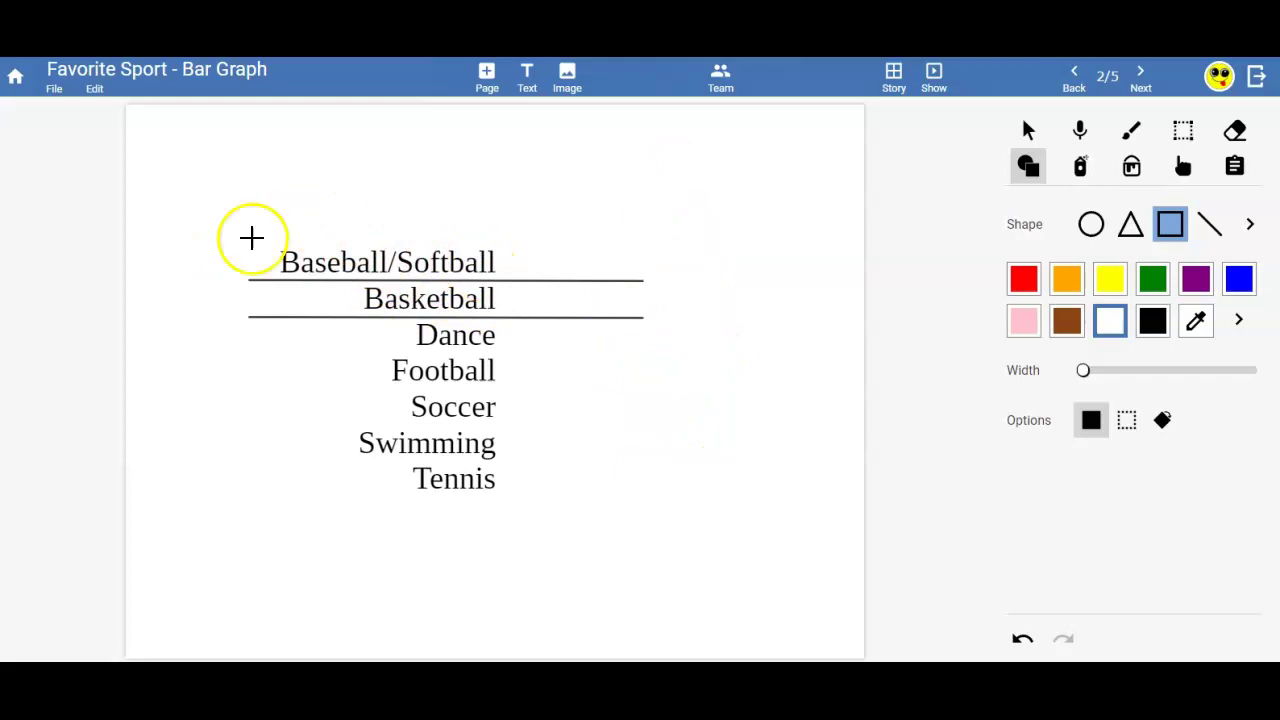
left_click(643, 355)
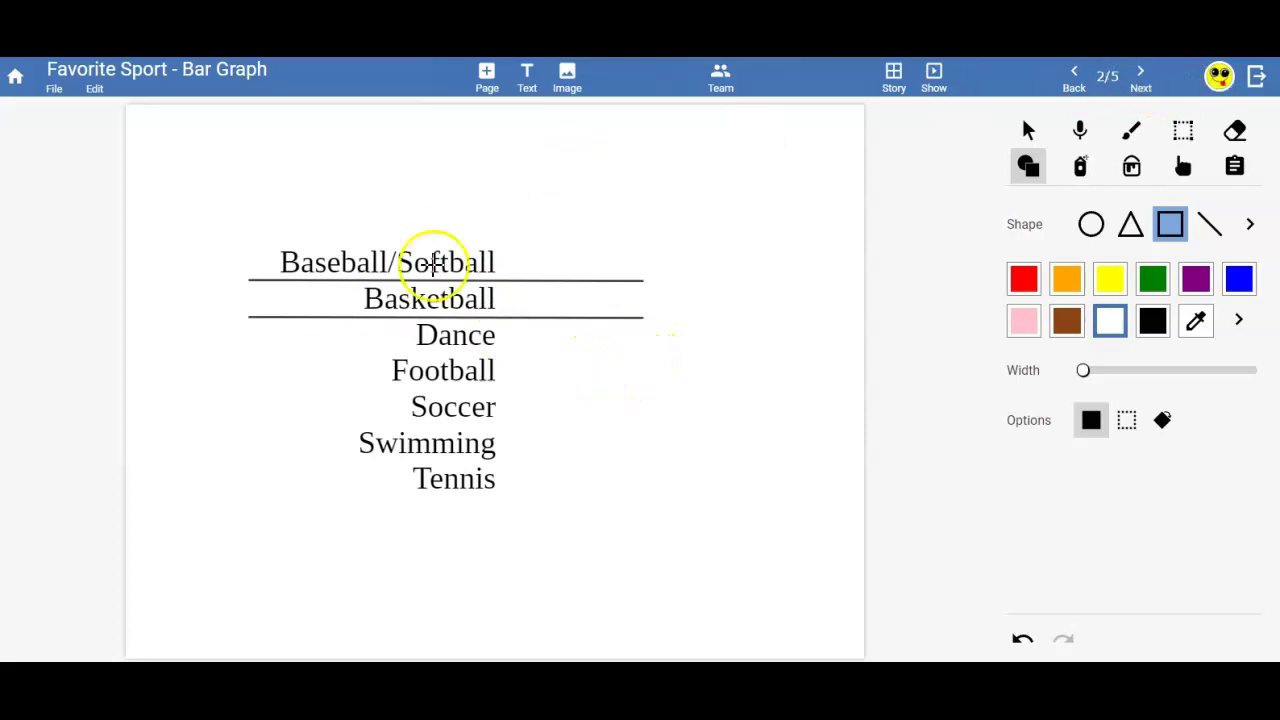
Step: View the grid on page 3, and open the Grid - Small template from the Math templates folder
left_click(1141, 78)
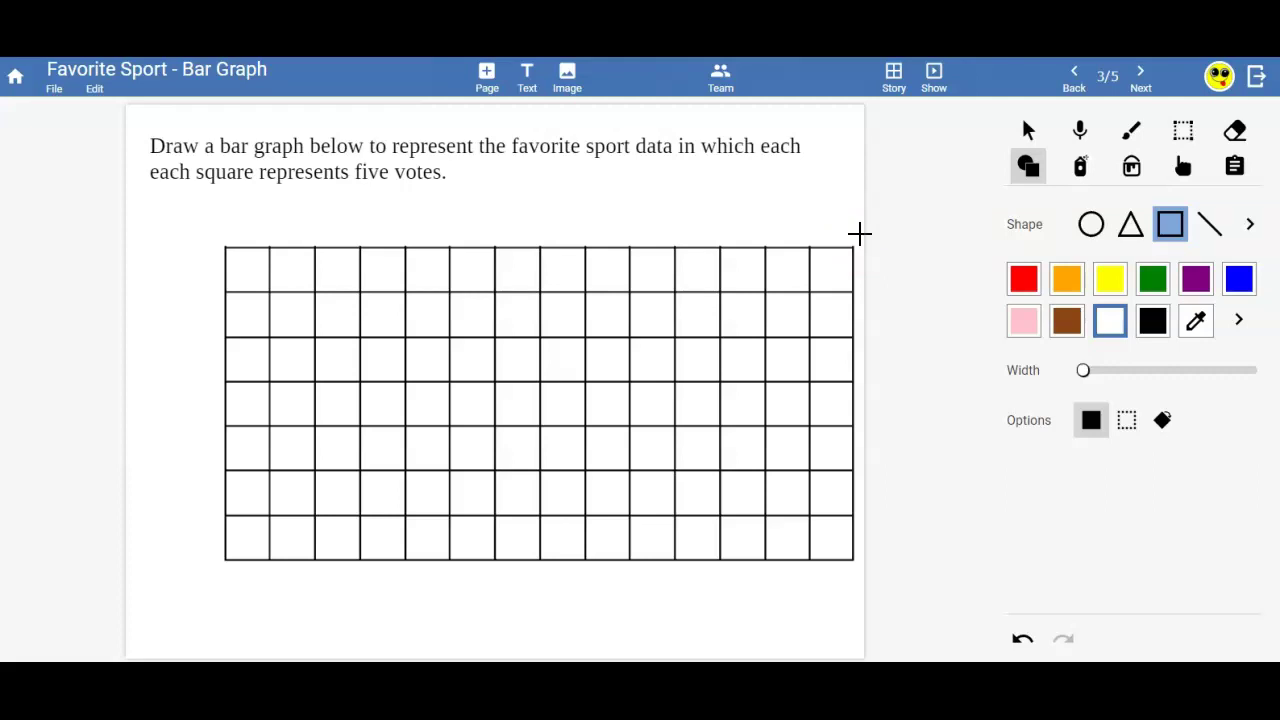
left_click(13, 79)
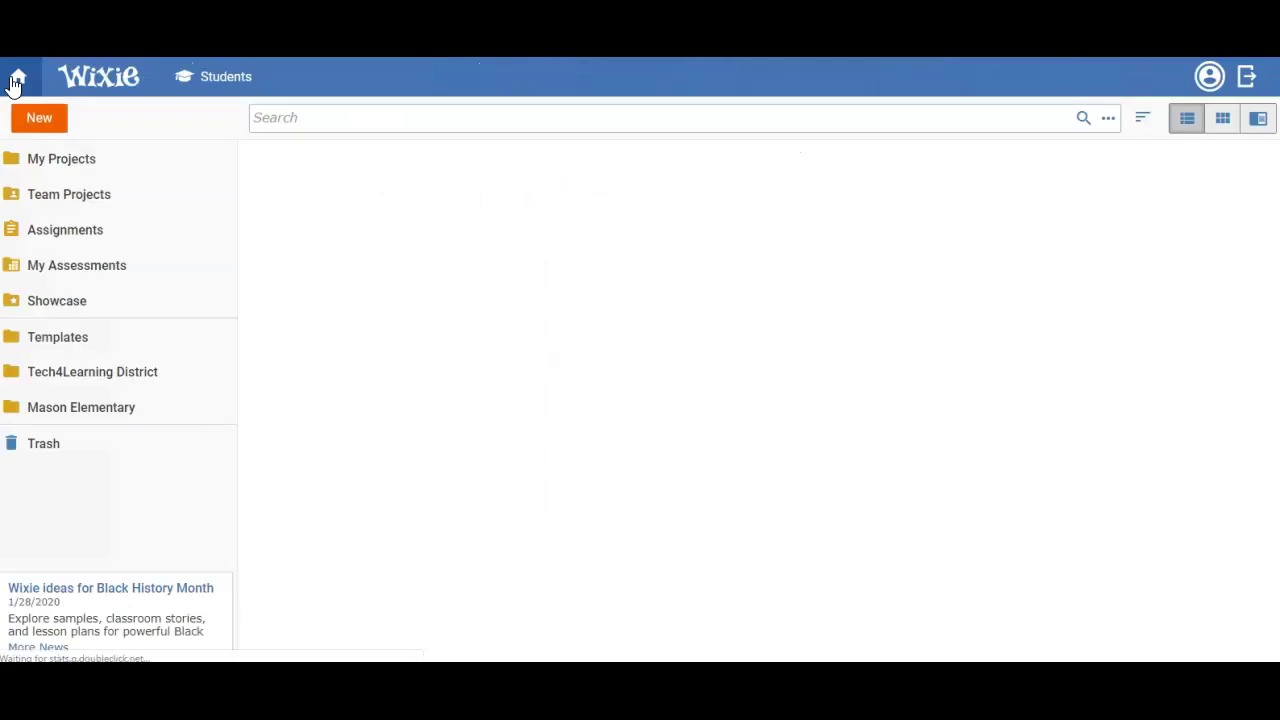
left_click(96, 347)
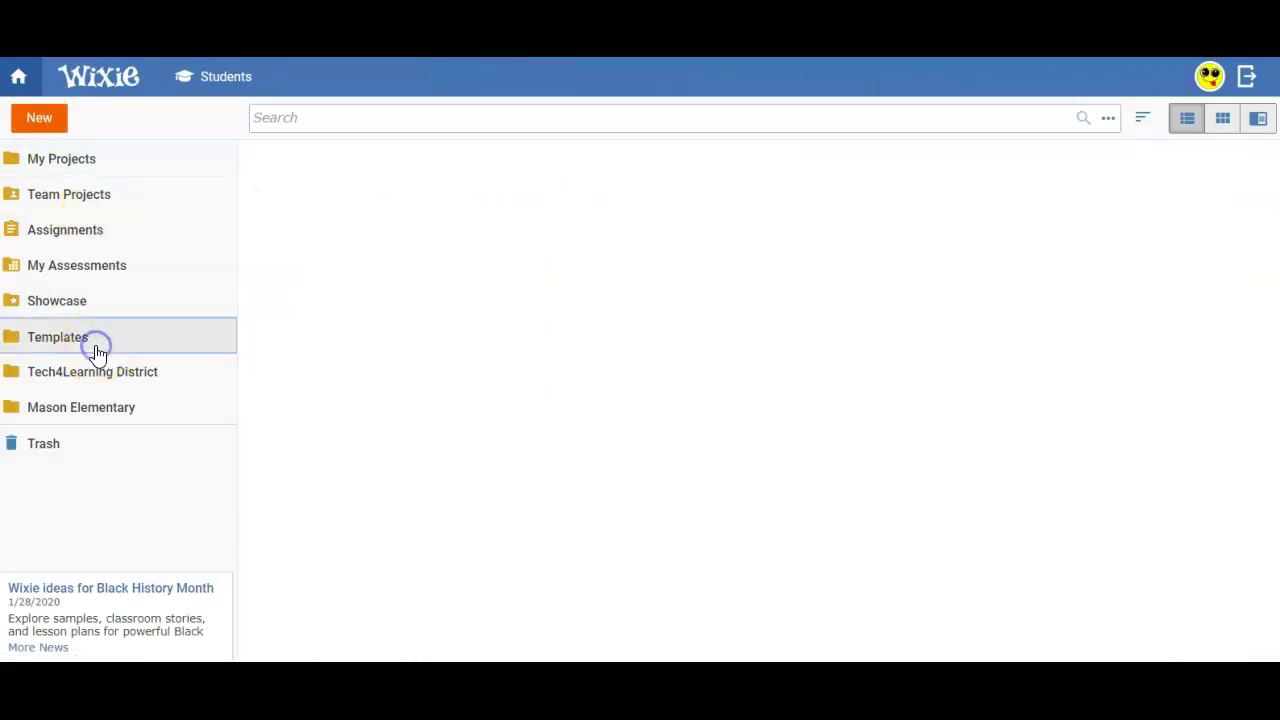
left_click(293, 393)
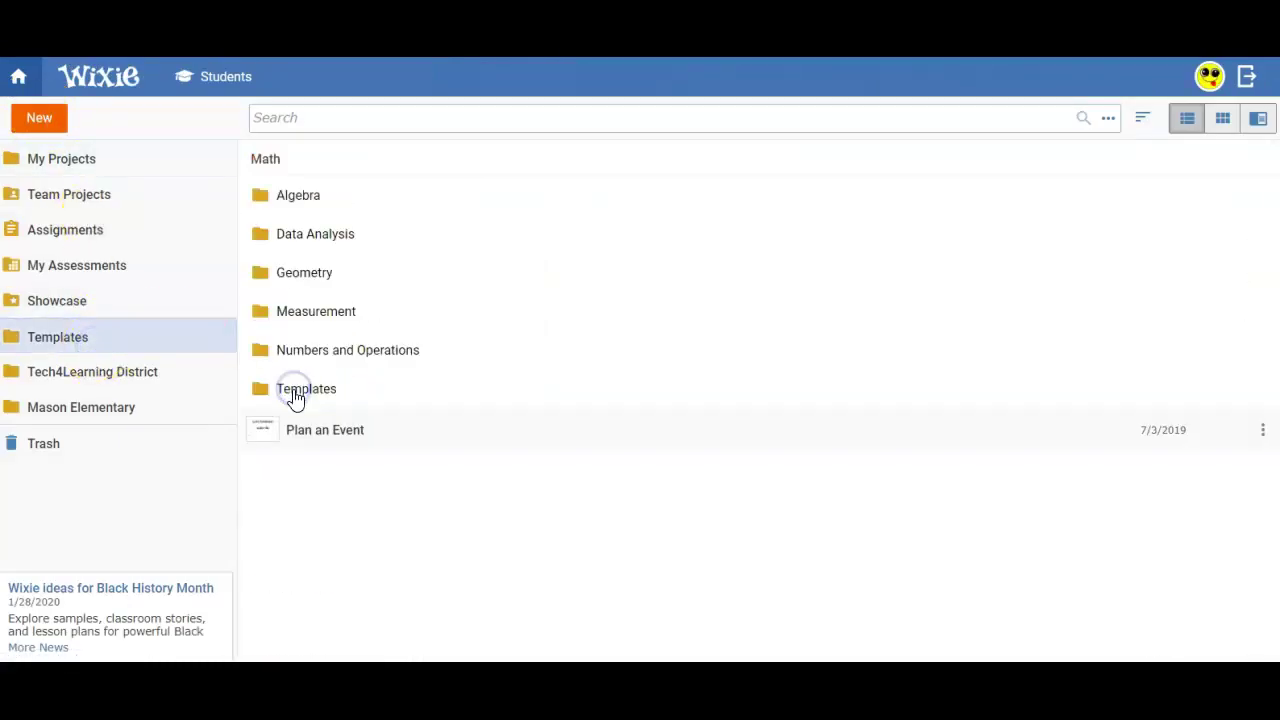
left_click(296, 398)
scroll(586, 280, "down", 5)
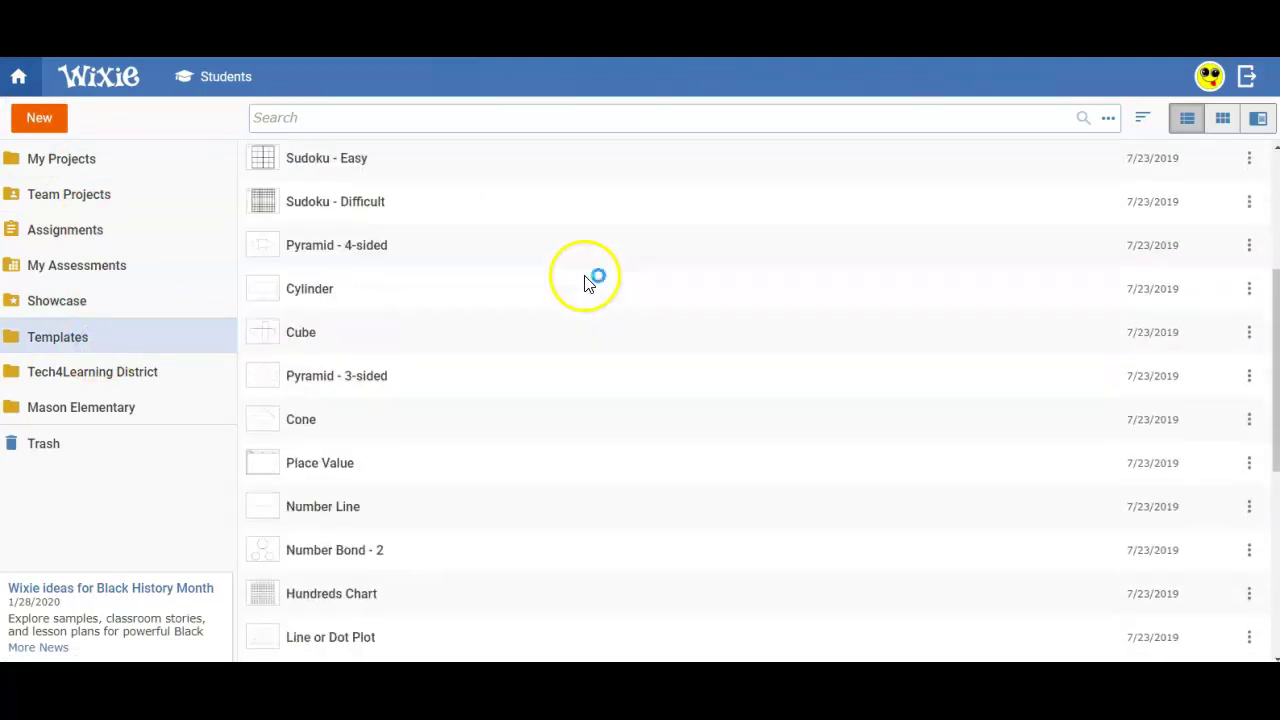
scroll(586, 283, "down", 3)
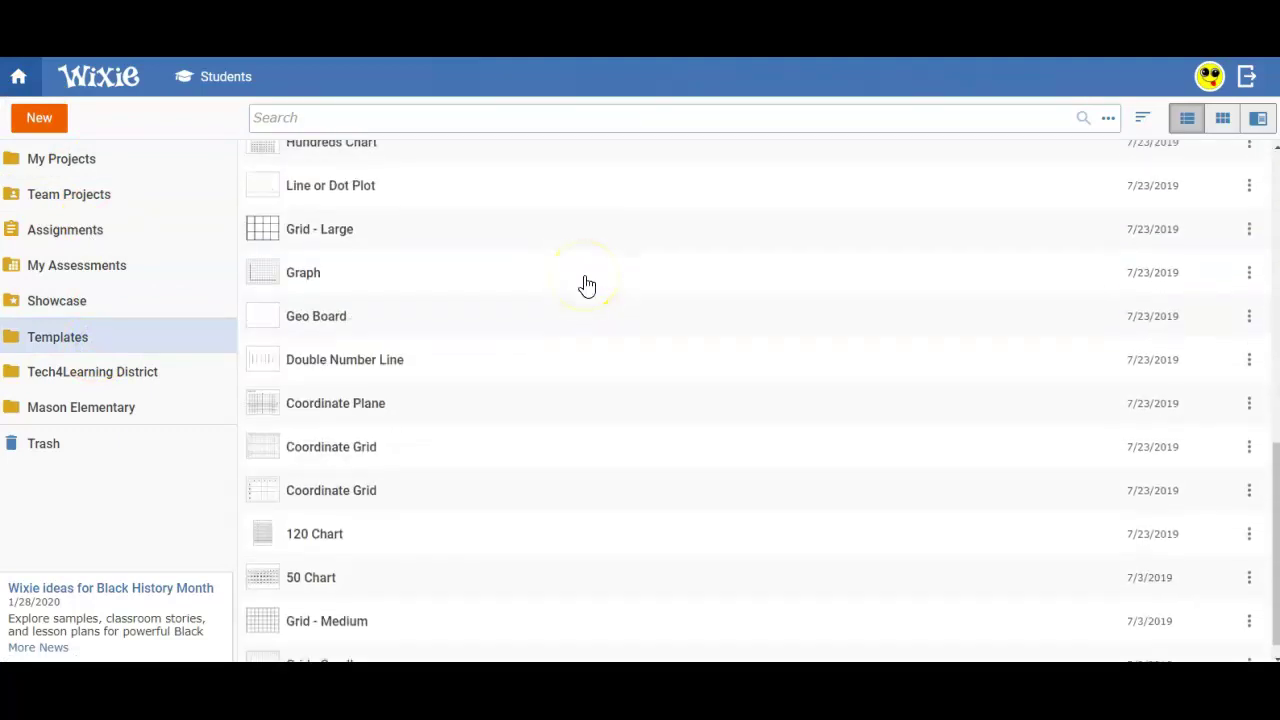
scroll(637, 257, "down", 1)
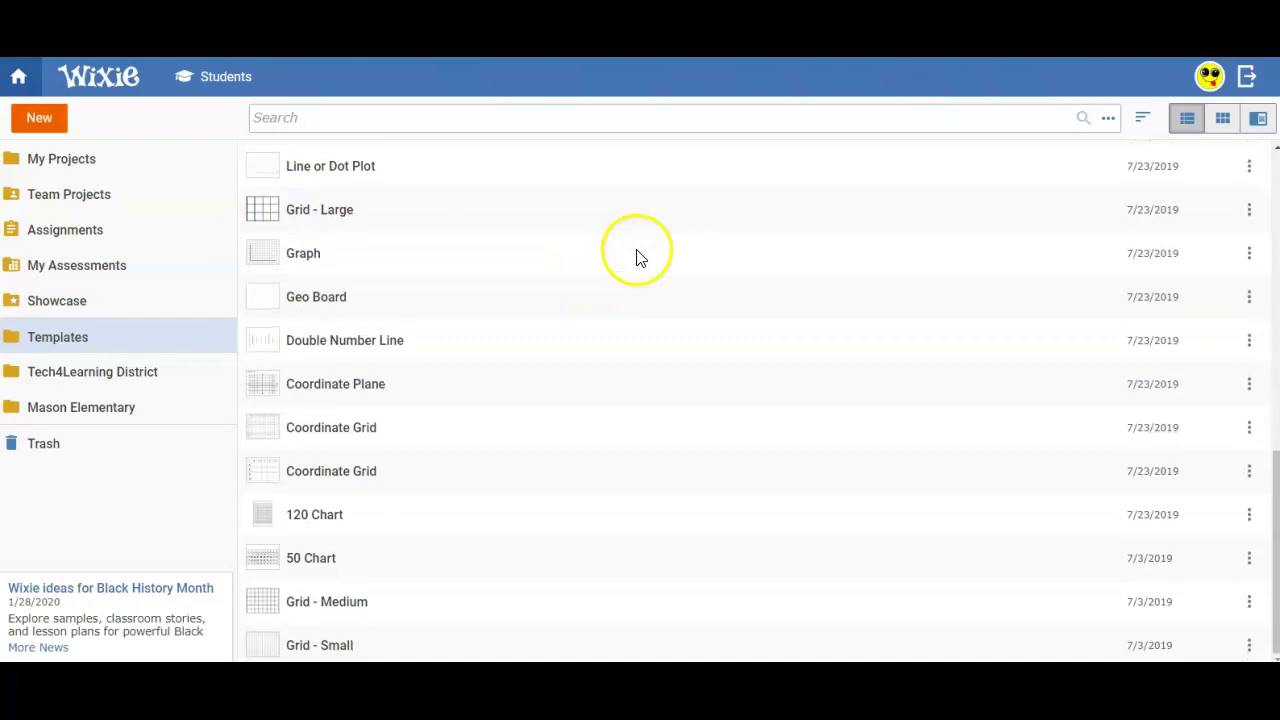
left_click(344, 647)
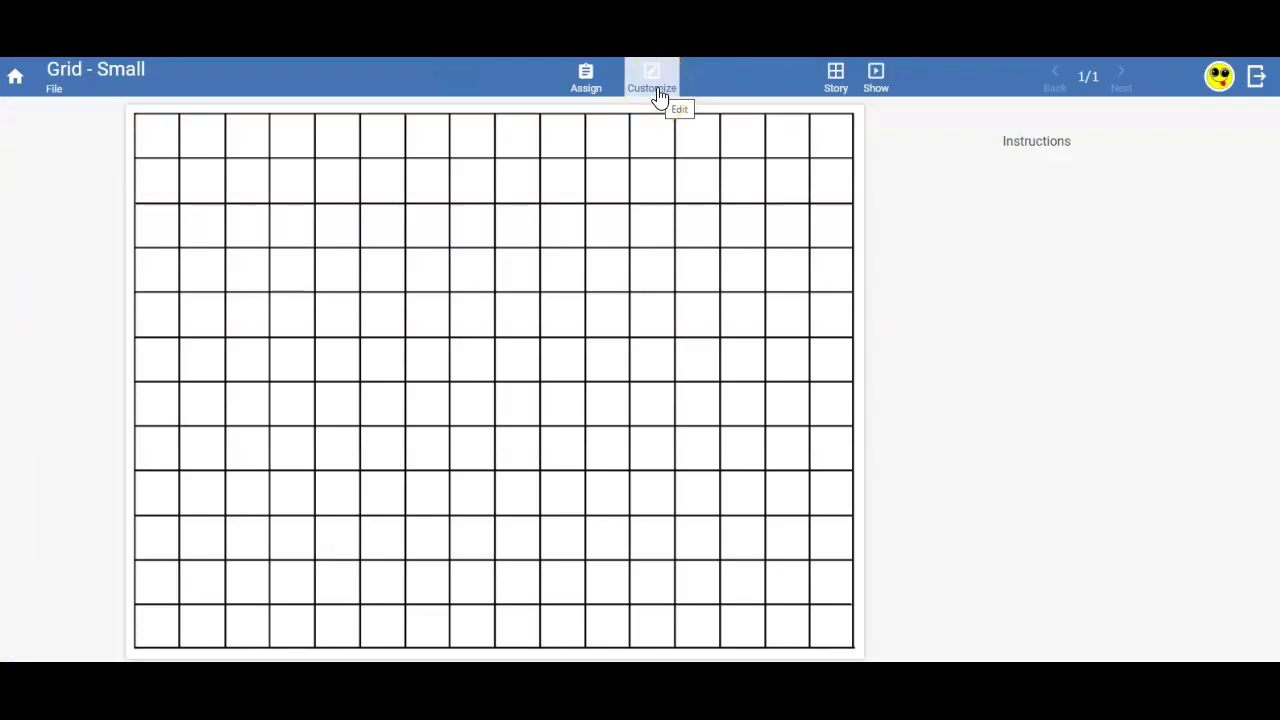
Step: Leave the template, reopen Favorite Sport - Bar Graph from My Projects and go to page 2
left_click(17, 86)
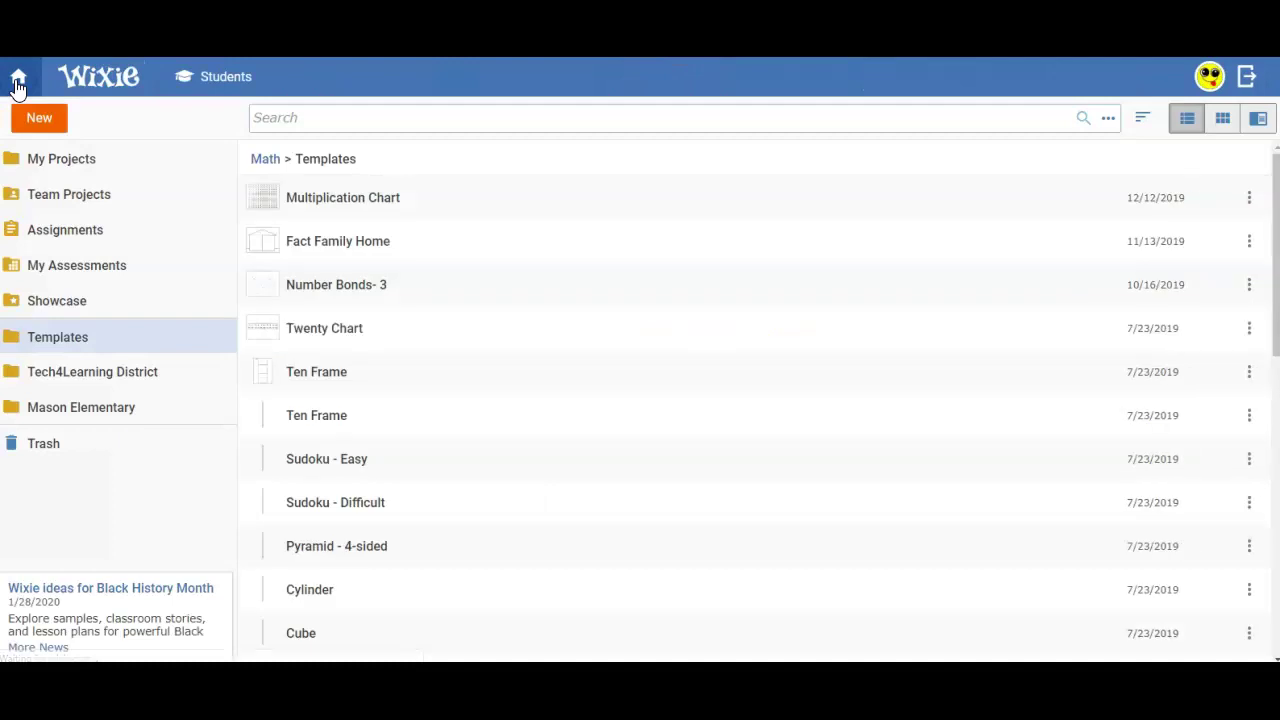
left_click(67, 170)
scroll(890, 386, "down", 2)
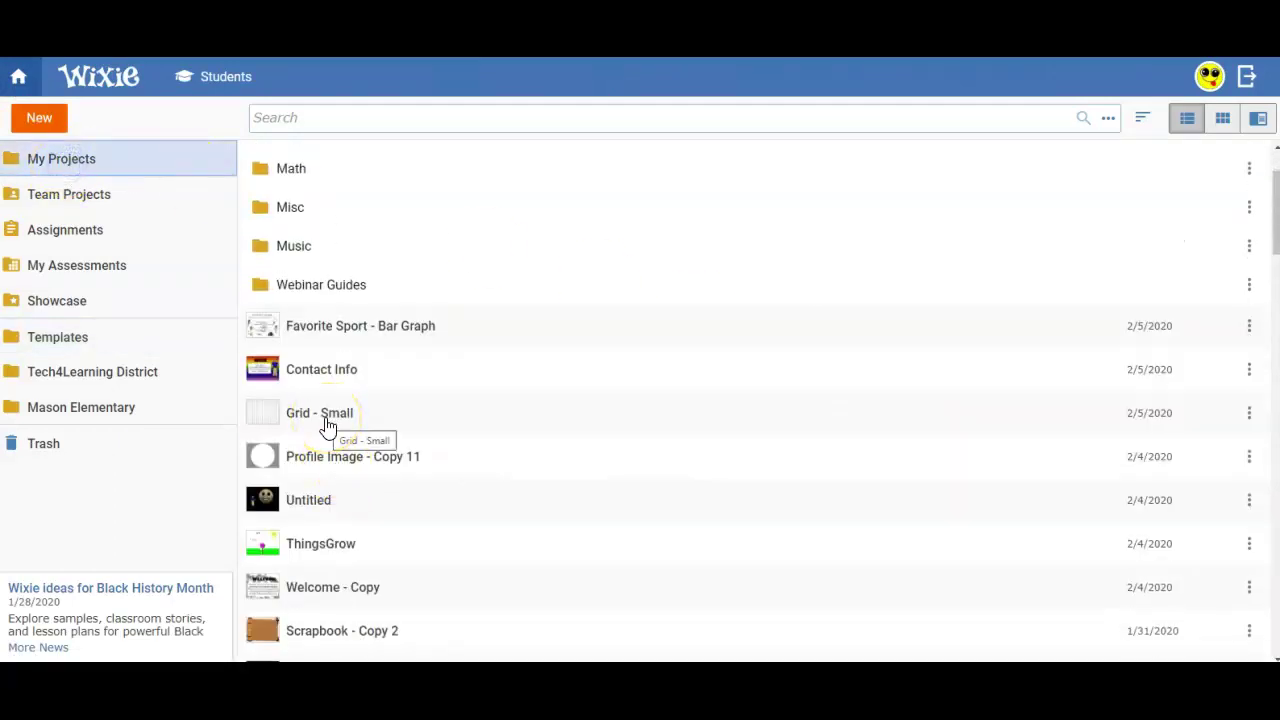
left_click(371, 326)
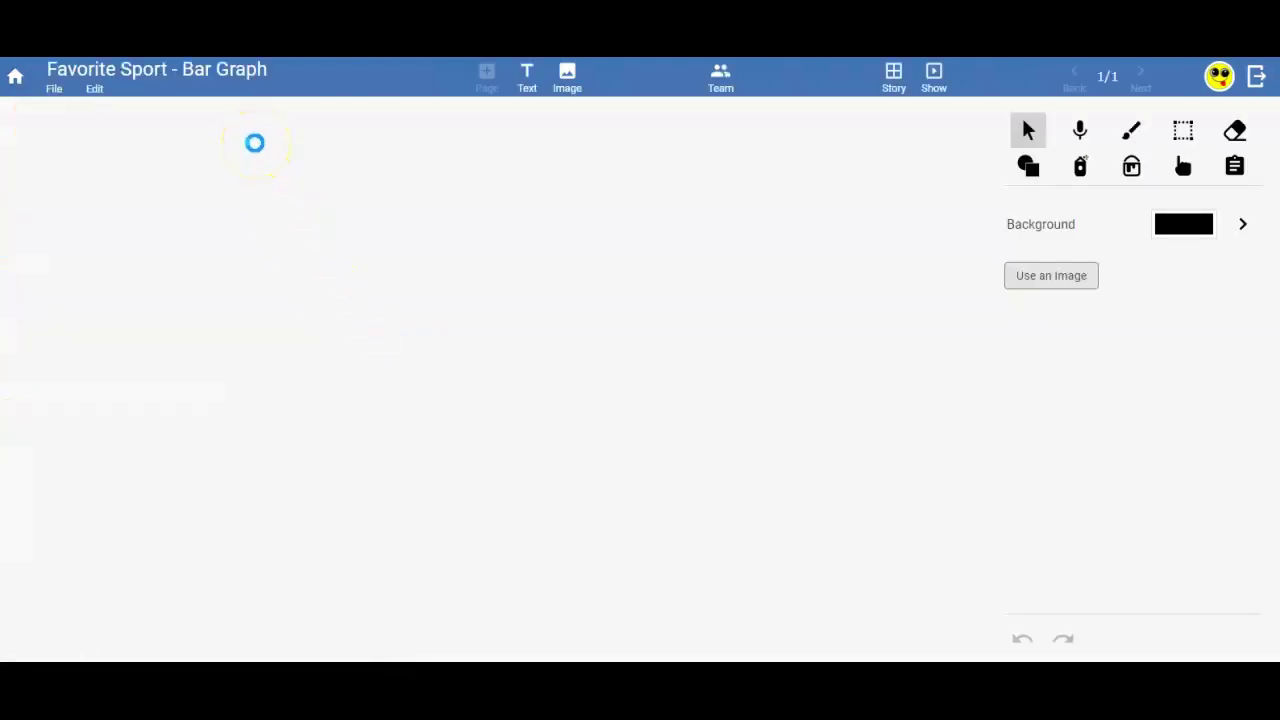
left_click(1148, 84)
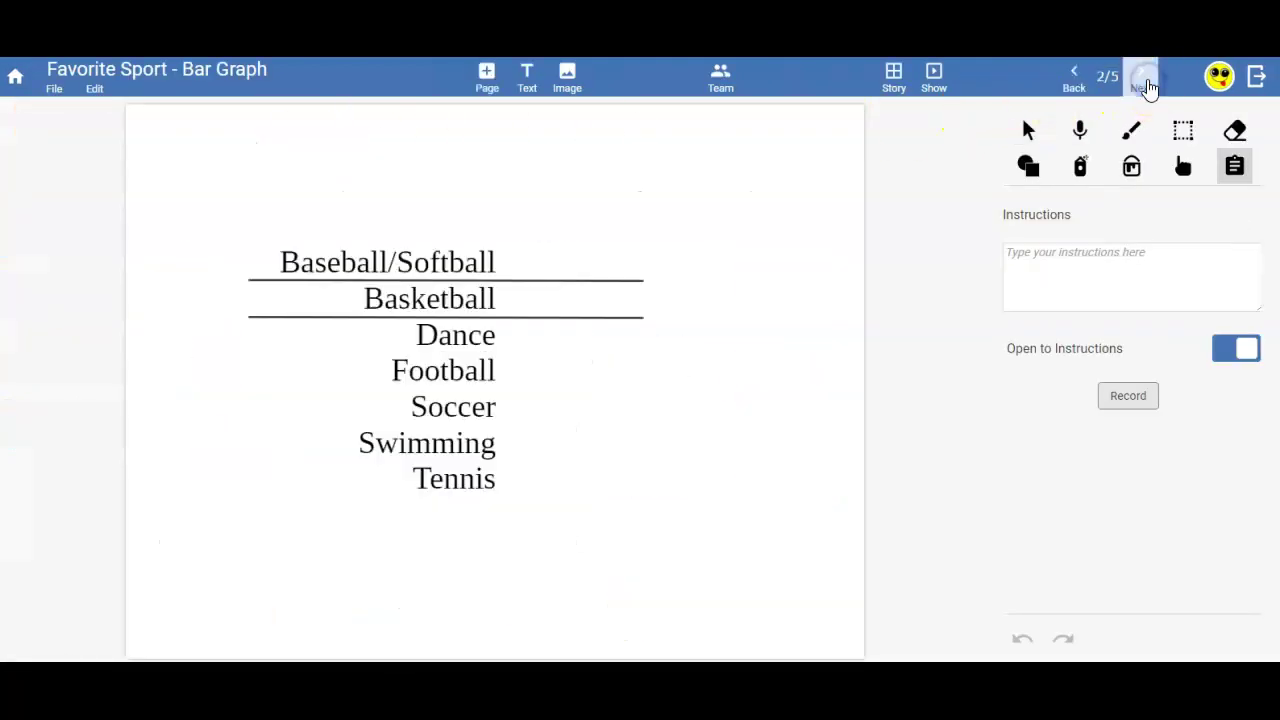
Step: Go to page 3 and import the page of the Grid - Small project from My Projects into this project
left_click(1143, 79)
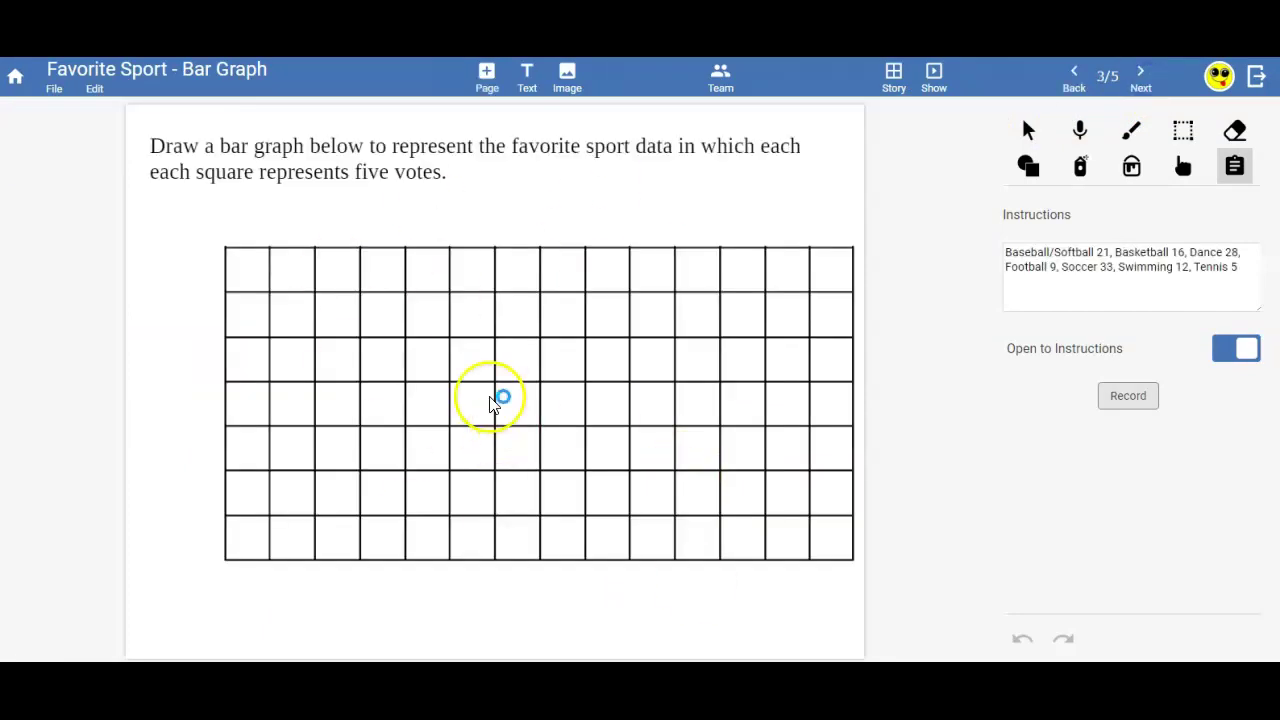
left_click(58, 90)
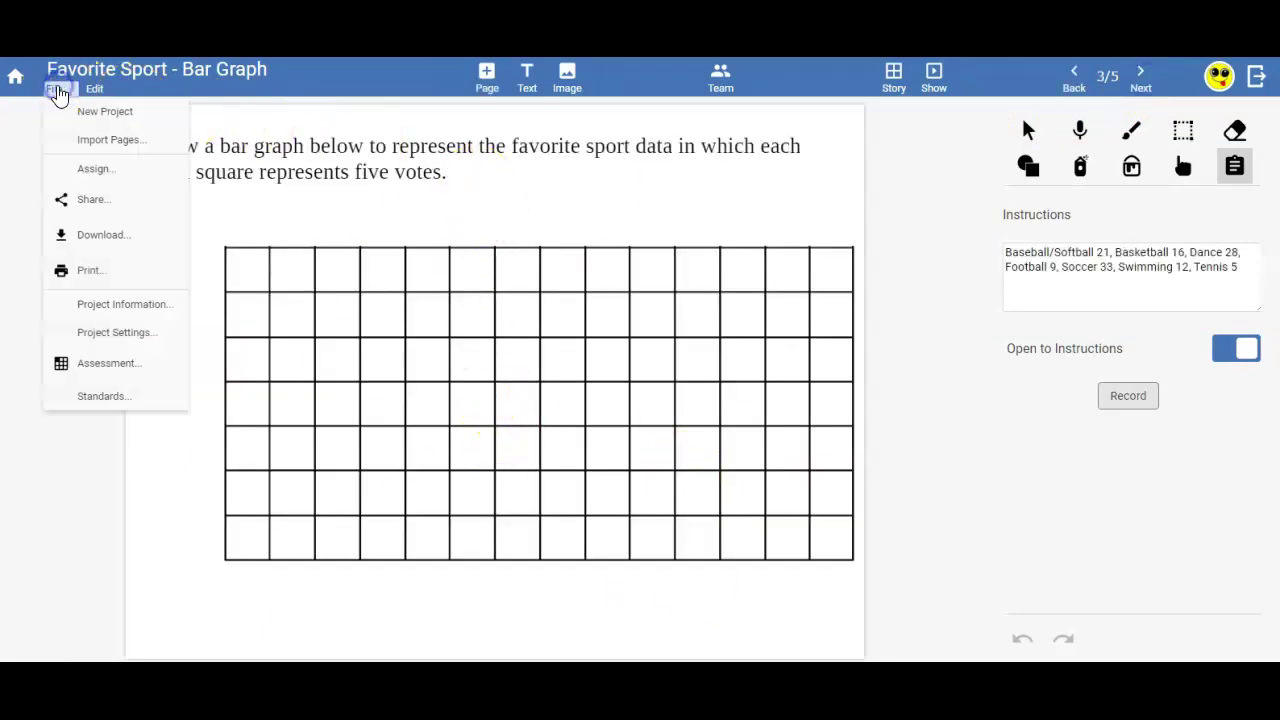
left_click(113, 141)
left_click(378, 153)
scroll(654, 274, "down", 3)
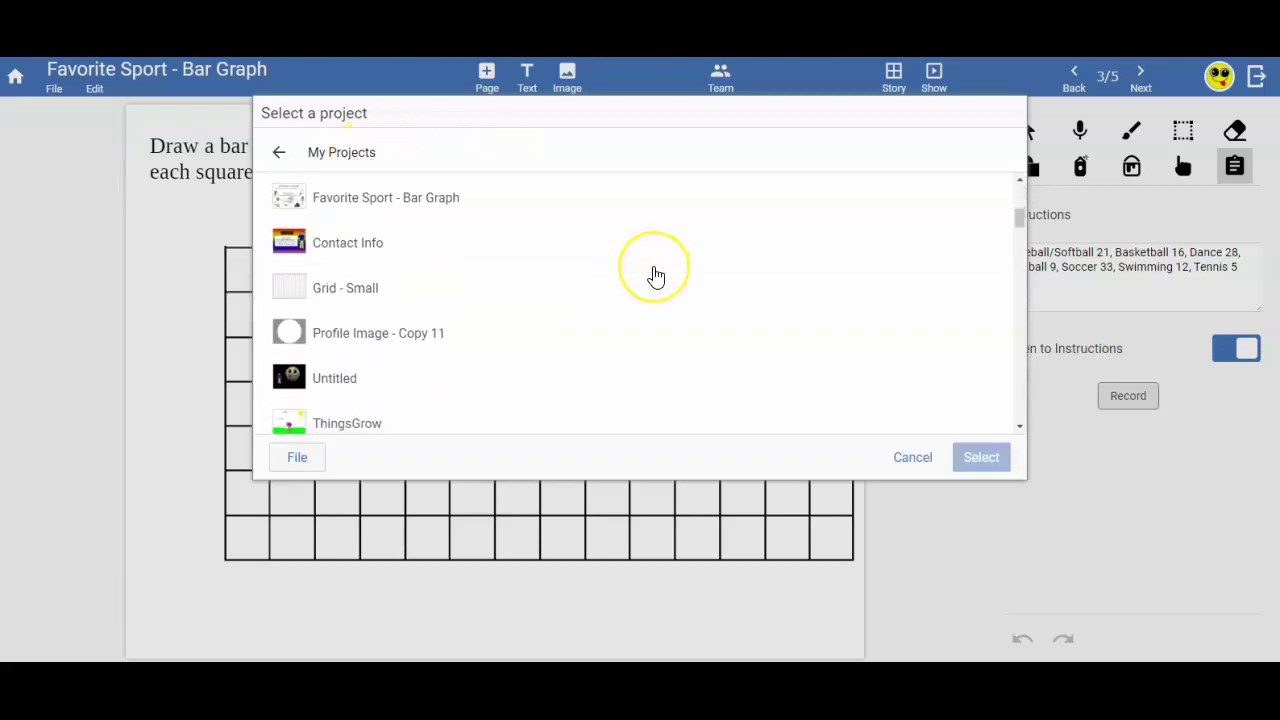
left_click(343, 288)
left_click(973, 462)
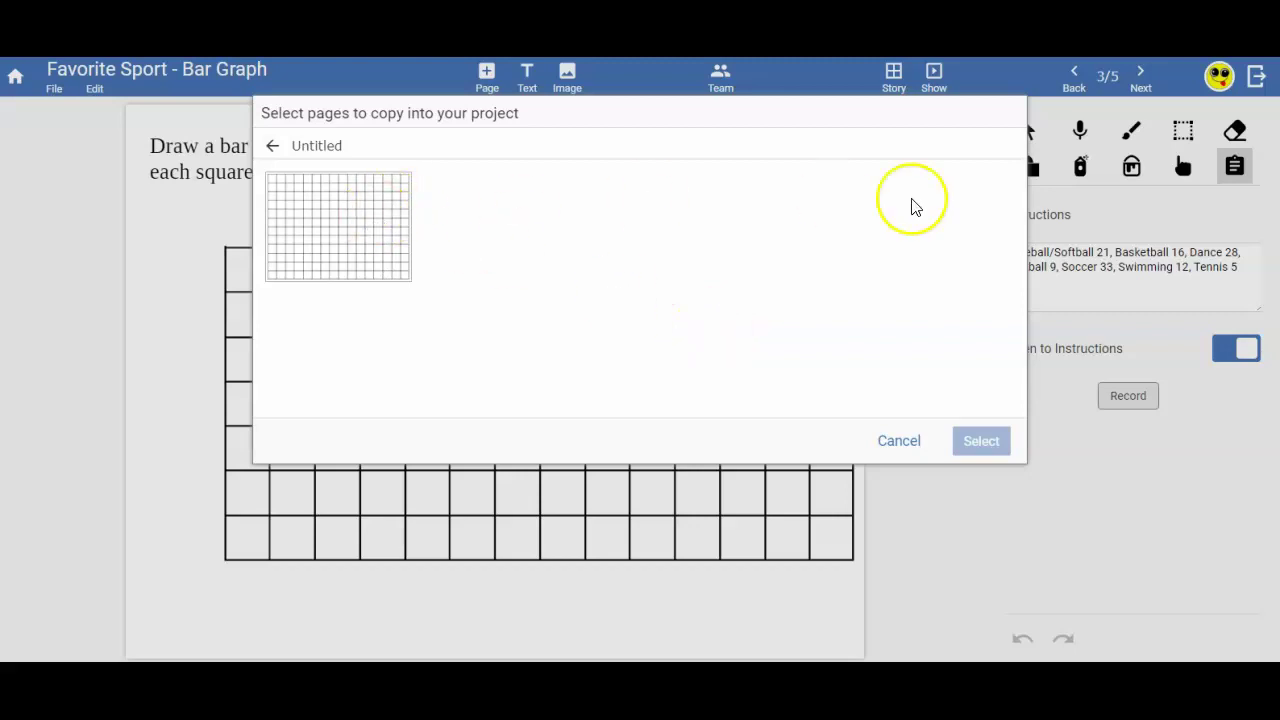
left_click(327, 222)
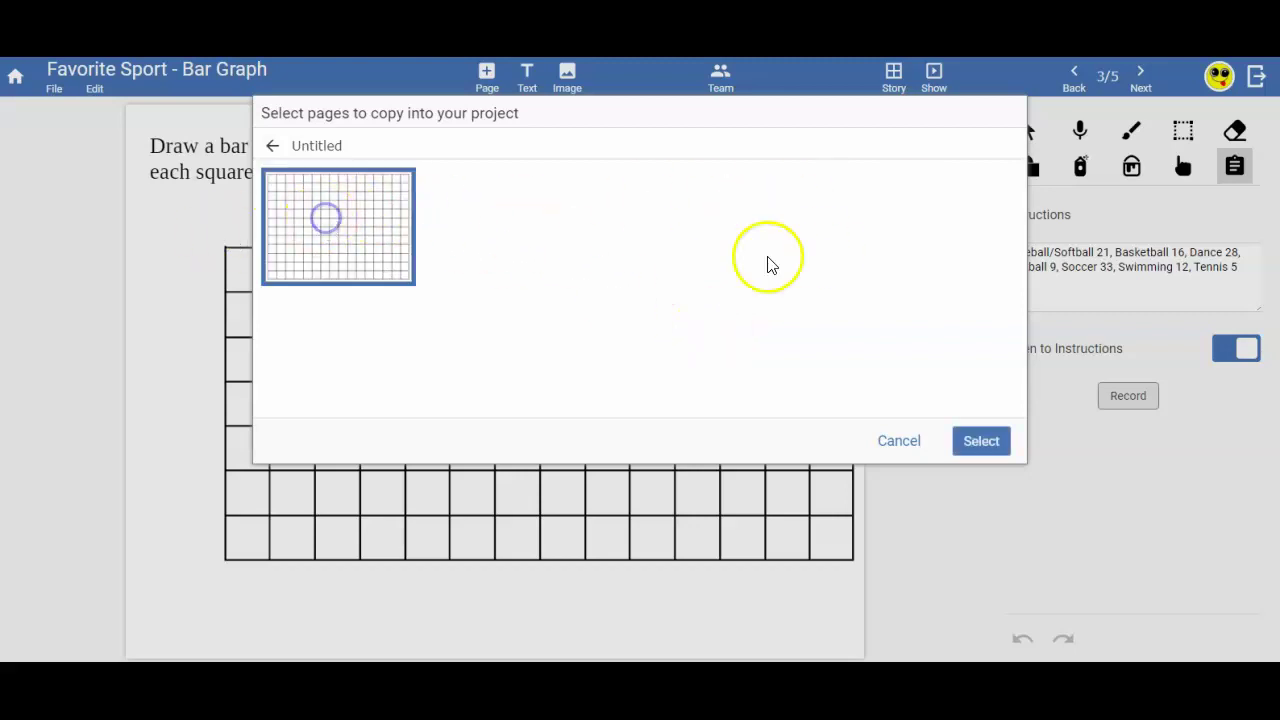
left_click(998, 442)
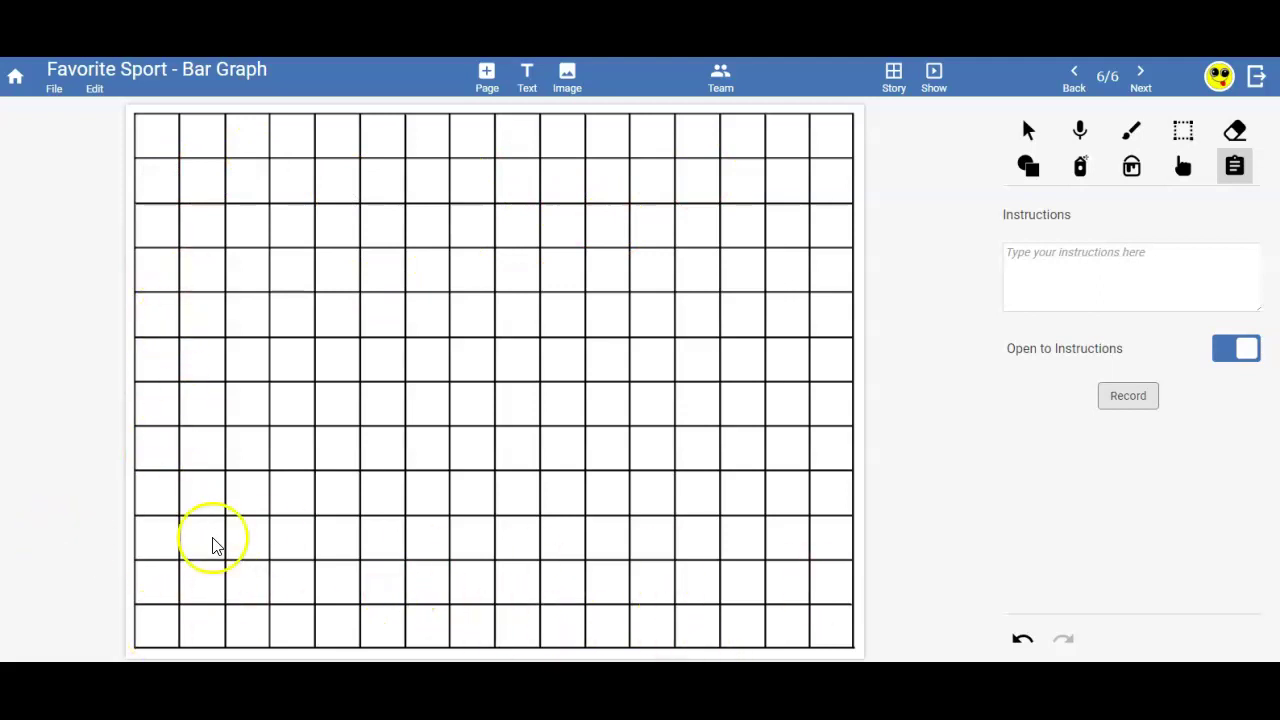
Step: Try removing part of the imported grid with freehand eraser strokes, and undo the strokes
left_click(1033, 168)
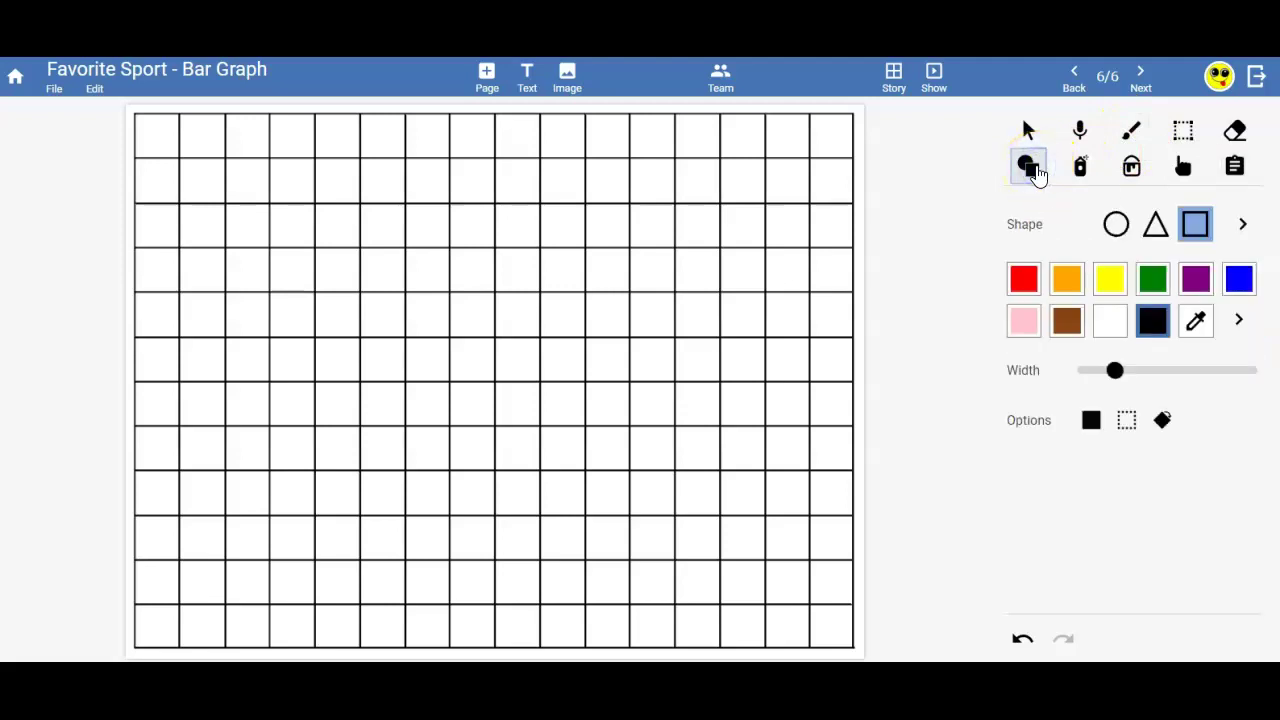
left_click(1240, 132)
mouse_move(795, 240)
left_mouse_down()
mouse_move(414, 340)
mouse_move(349, 383)
mouse_move(517, 271)
mouse_move(451, 263)
mouse_move(537, 217)
left_mouse_up()
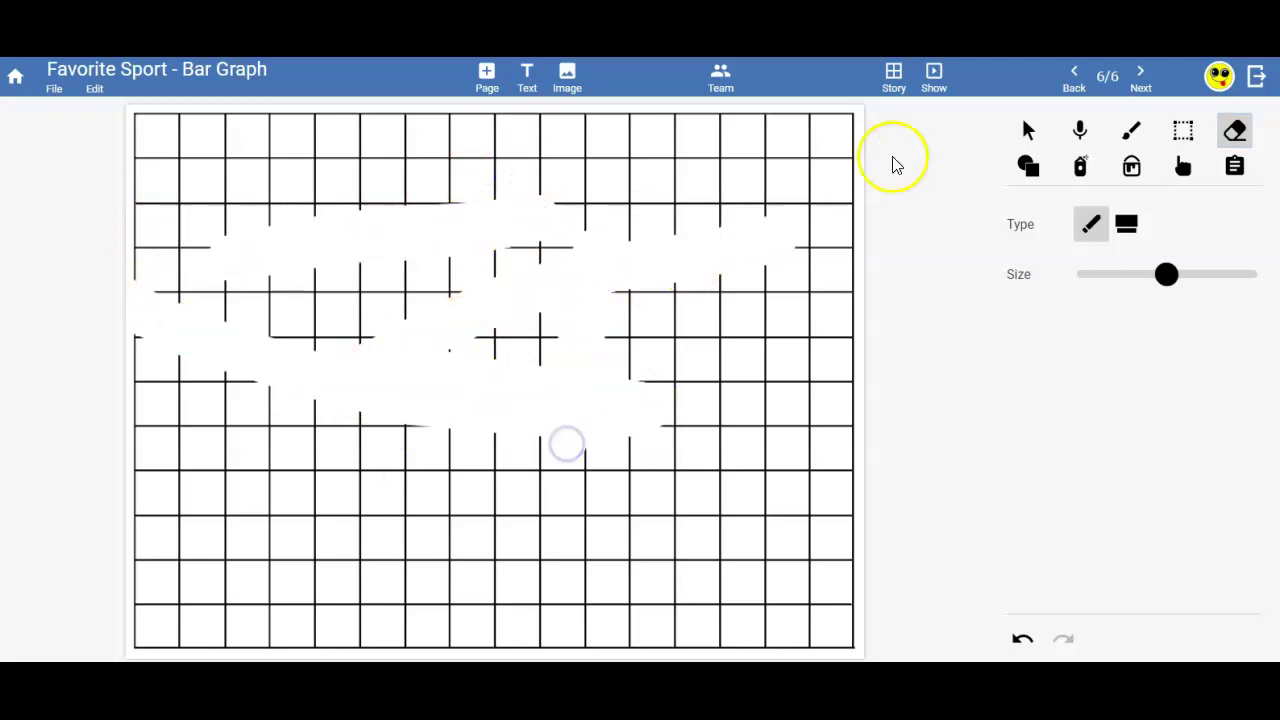
left_click(1021, 640)
left_click(1021, 640)
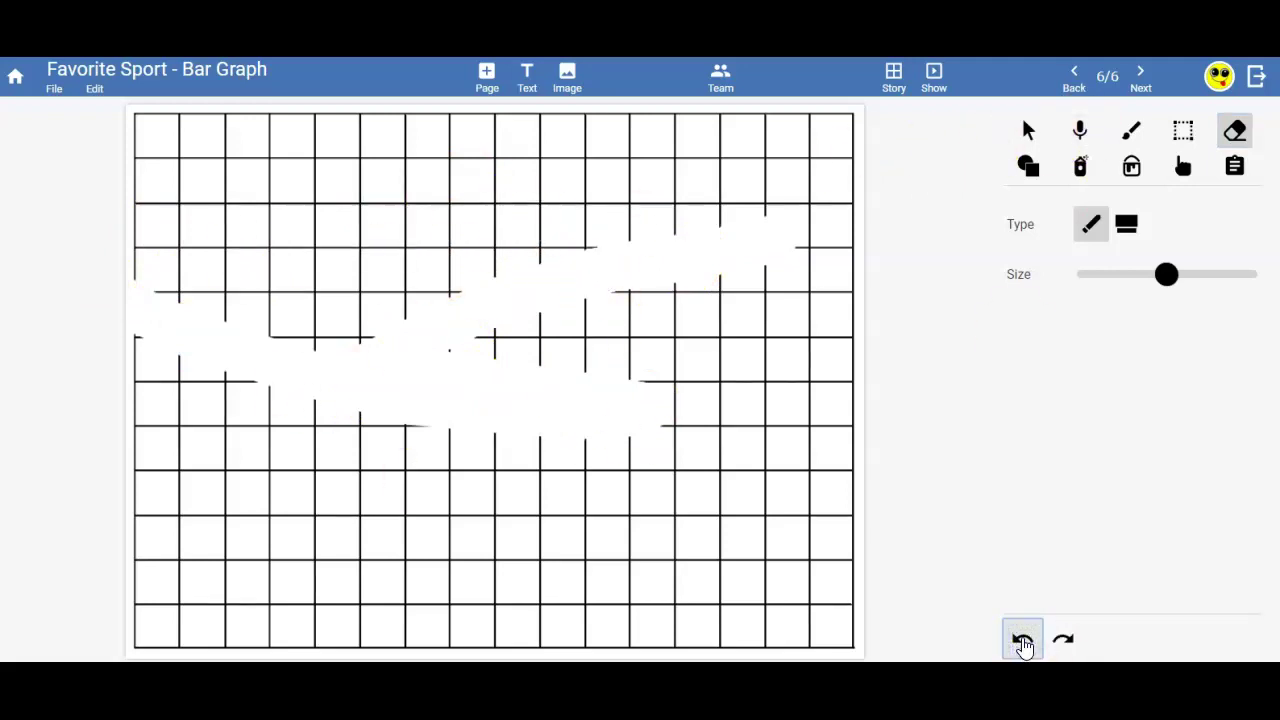
left_click(1021, 640)
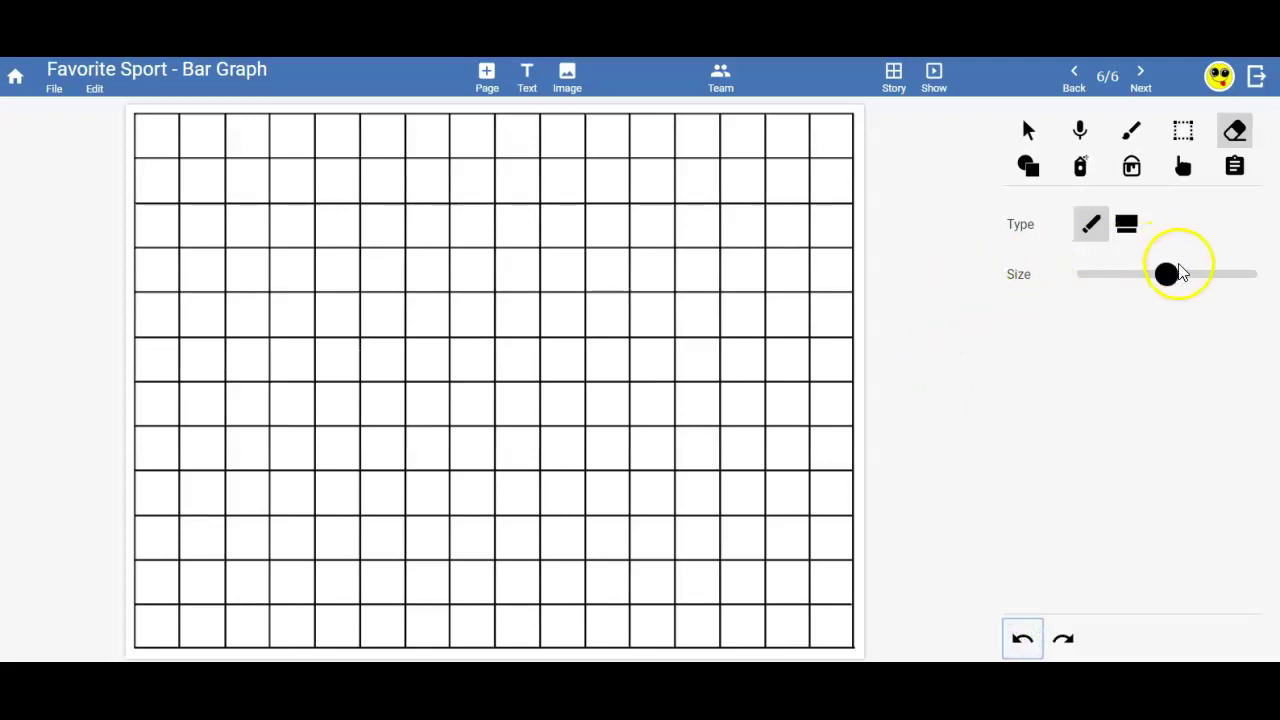
Step: Set the shape tool to draw filled white rectangles
left_click(1028, 166)
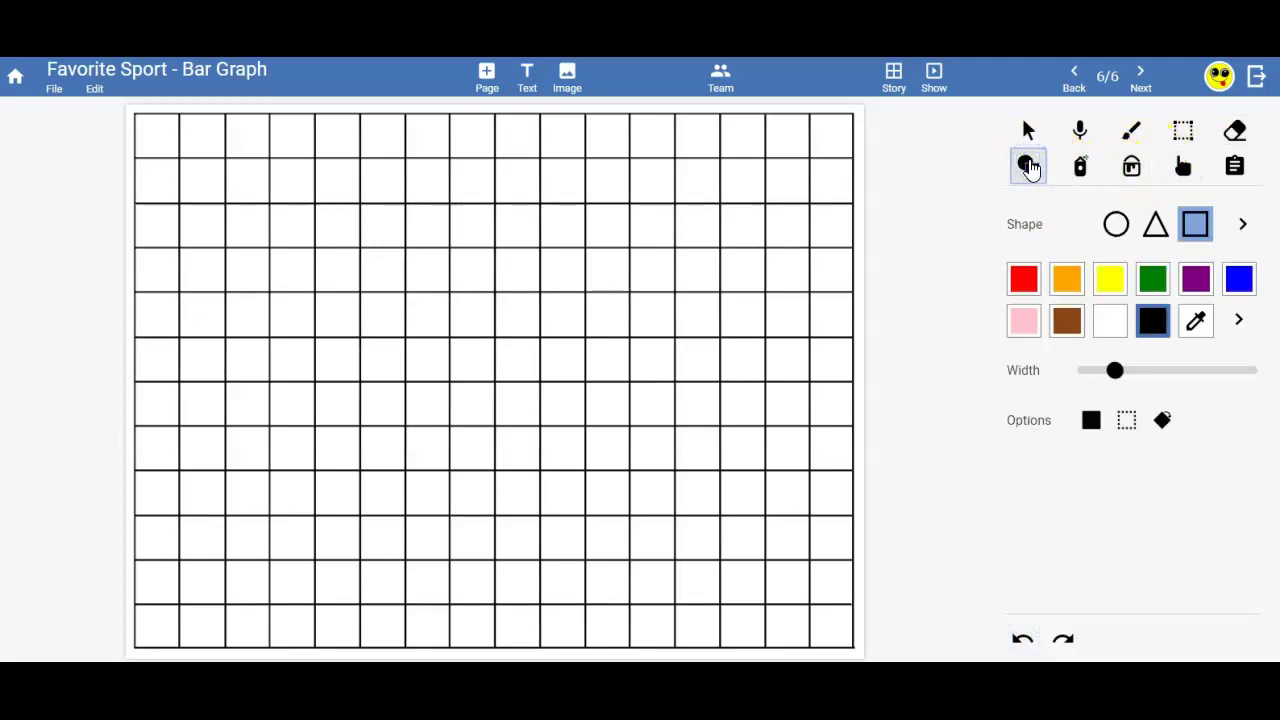
left_click(1115, 322)
left_click(1094, 422)
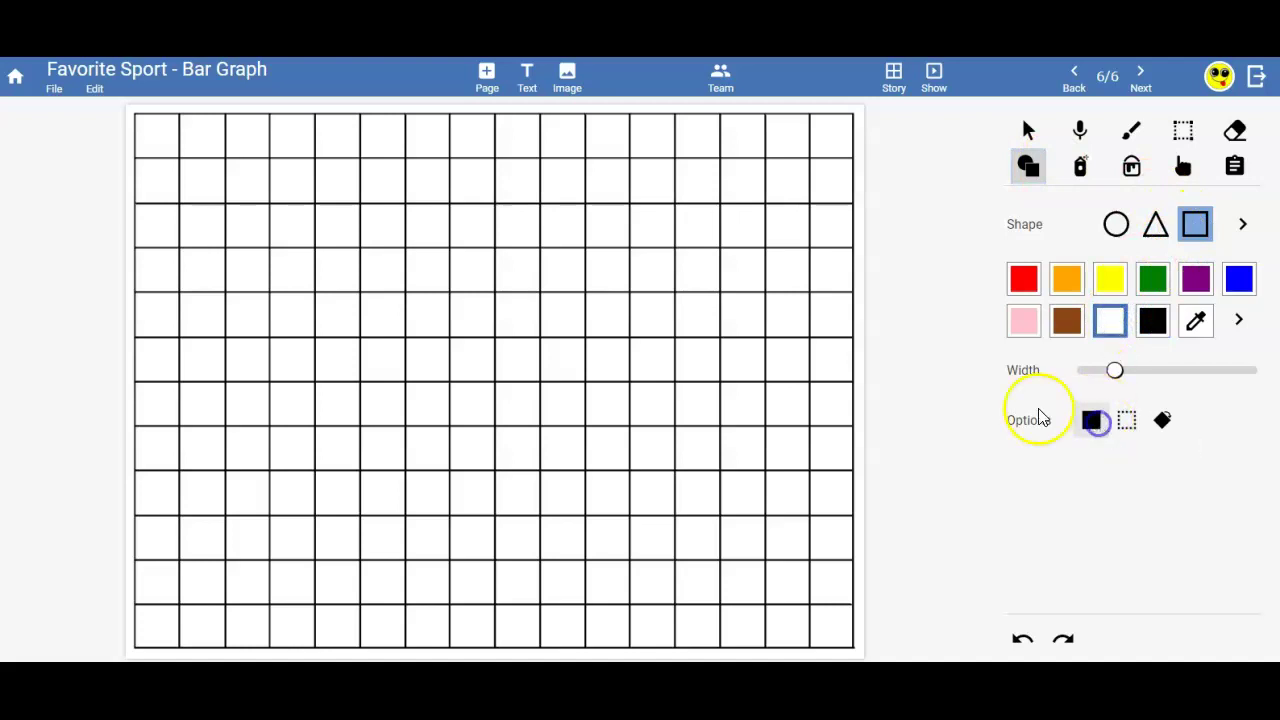
Step: Try covering parts of the grid's upper rows with white rectangles, and undo each one
left_click_drag(208, 108, 834, 266)
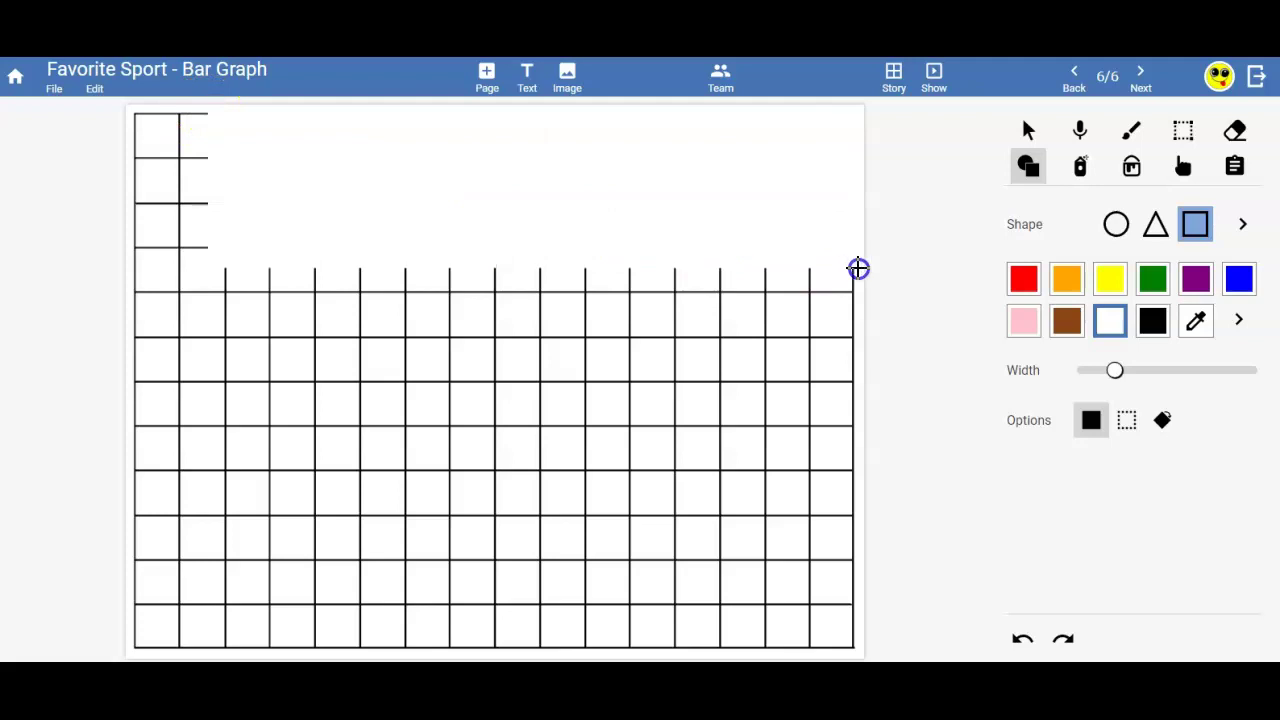
left_click(1022, 638)
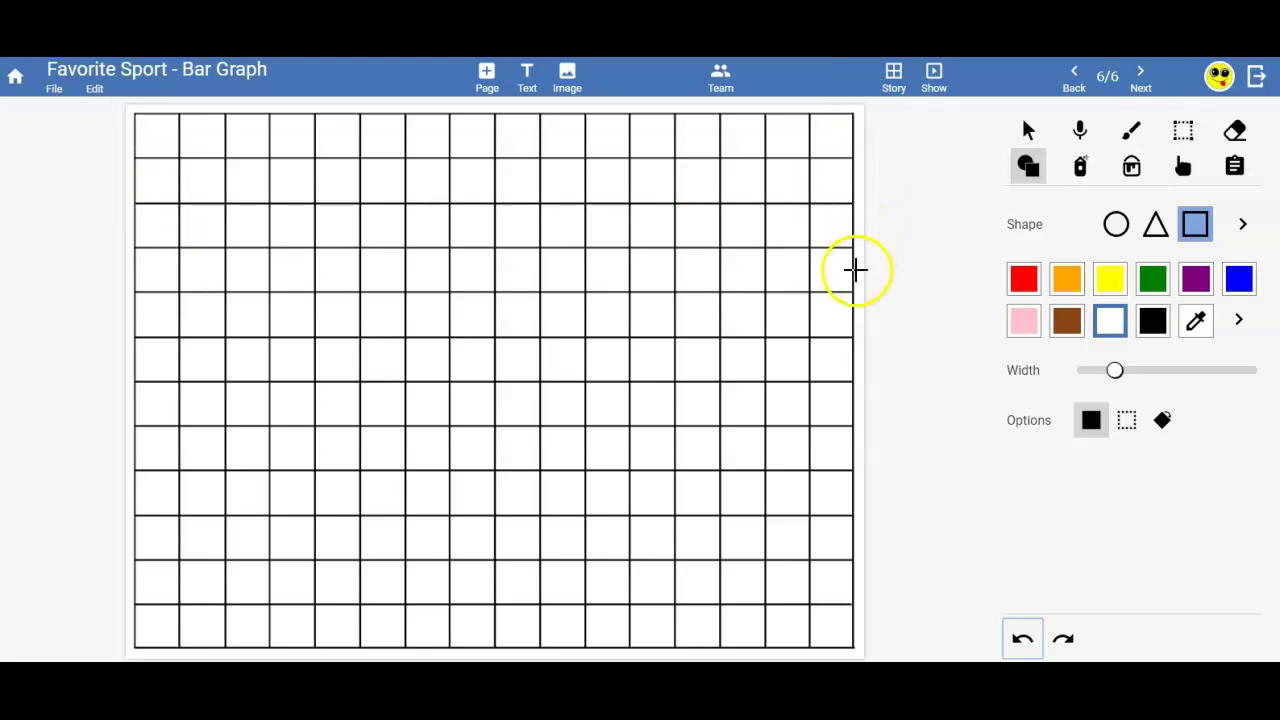
left_click_drag(857, 286, 690, 145)
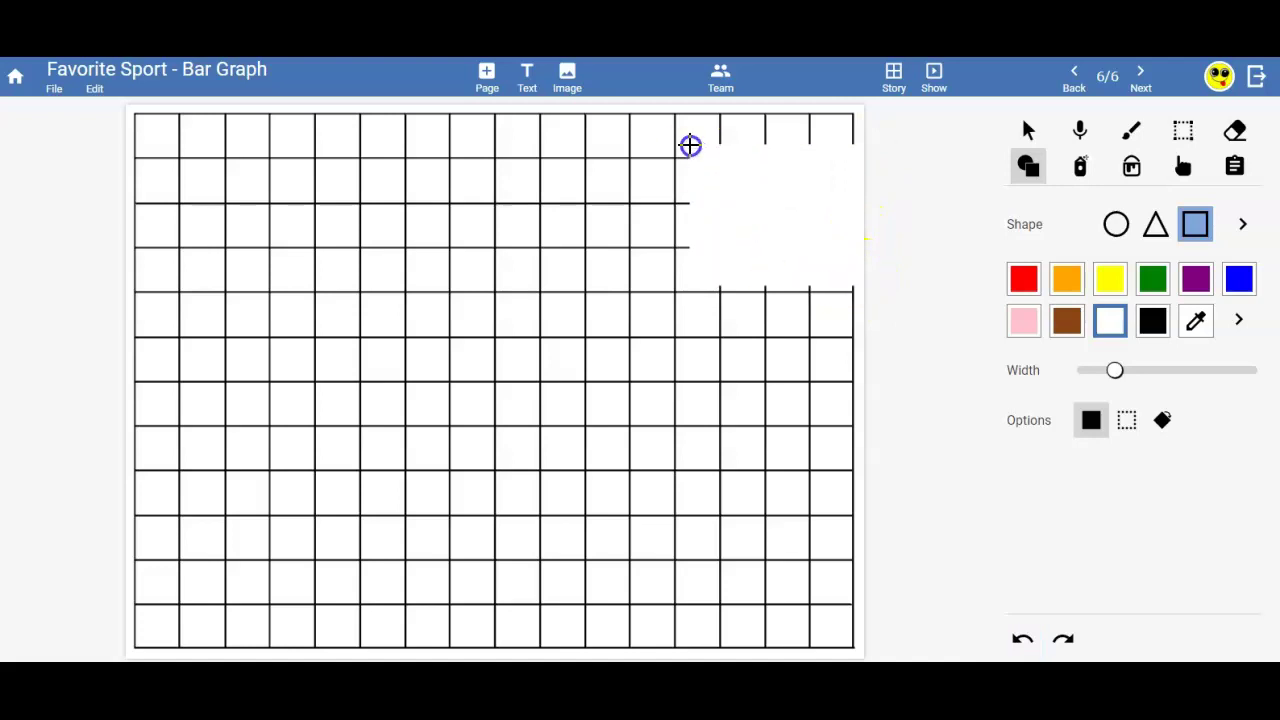
left_click(1024, 637)
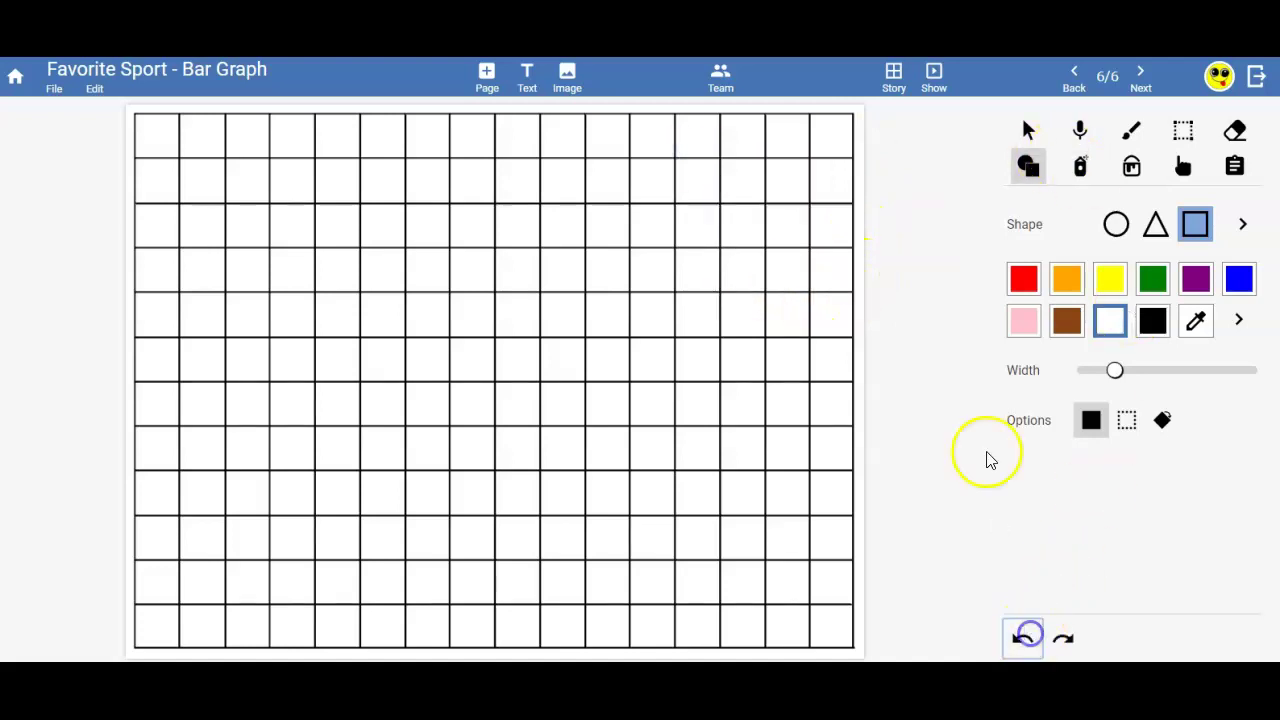
Step: Cover the grid's upper four rows, first three columns and lower three rows with white rectangles, leaving 13 columns by 5 rows
left_click_drag(860, 109, 117, 291)
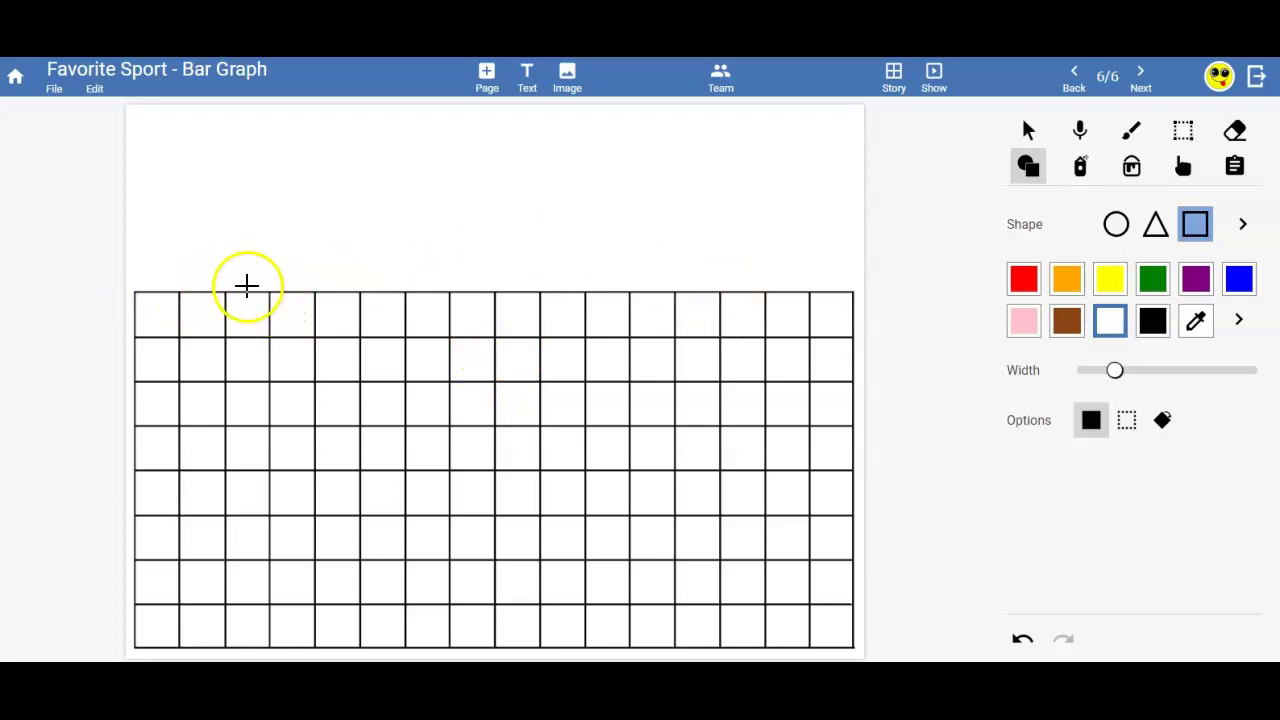
left_click_drag(130, 278, 250, 622)
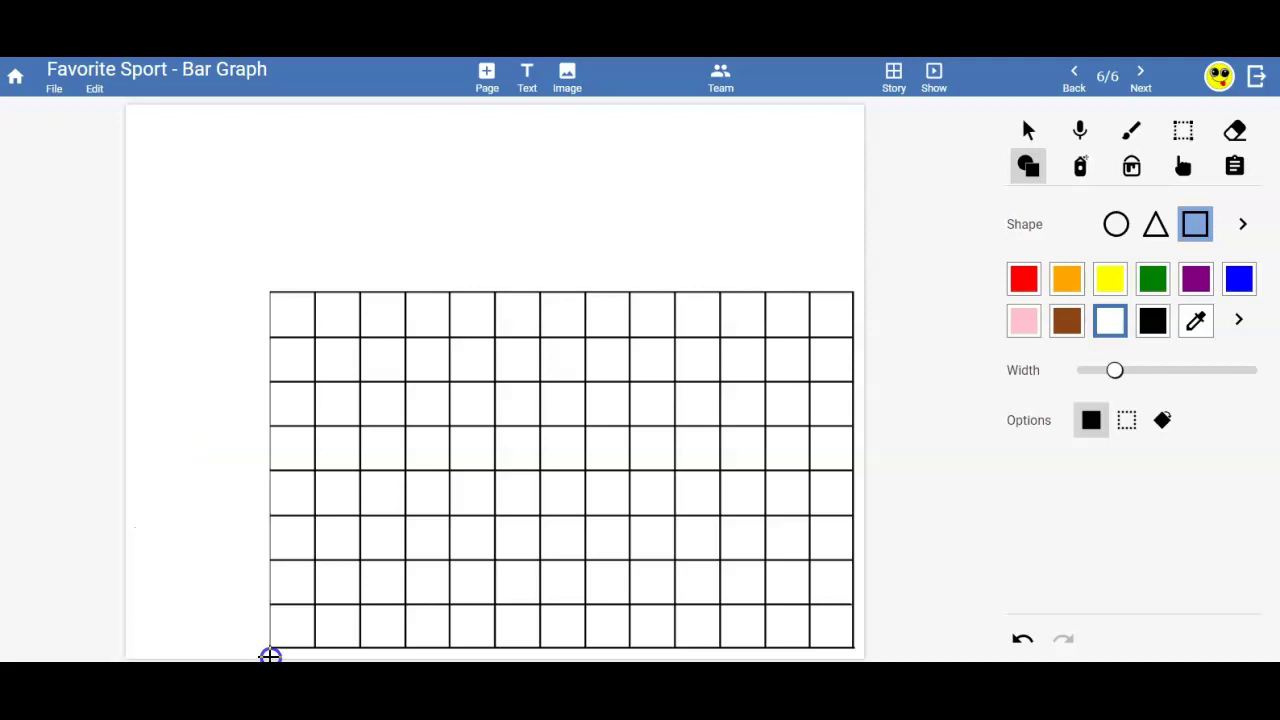
left_click_drag(262, 626, 863, 516)
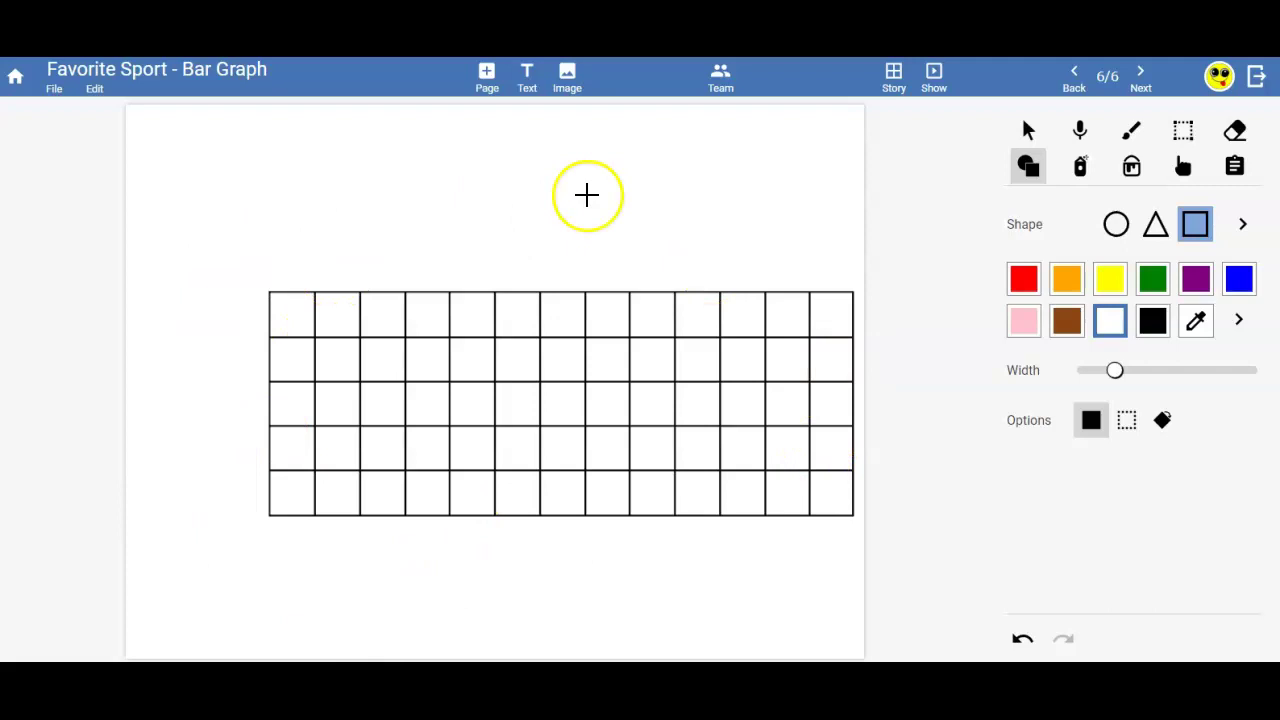
Step: View the finished grid on page 3 from the story overview, and inspect the locked heading and question text on page 4
left_click(895, 88)
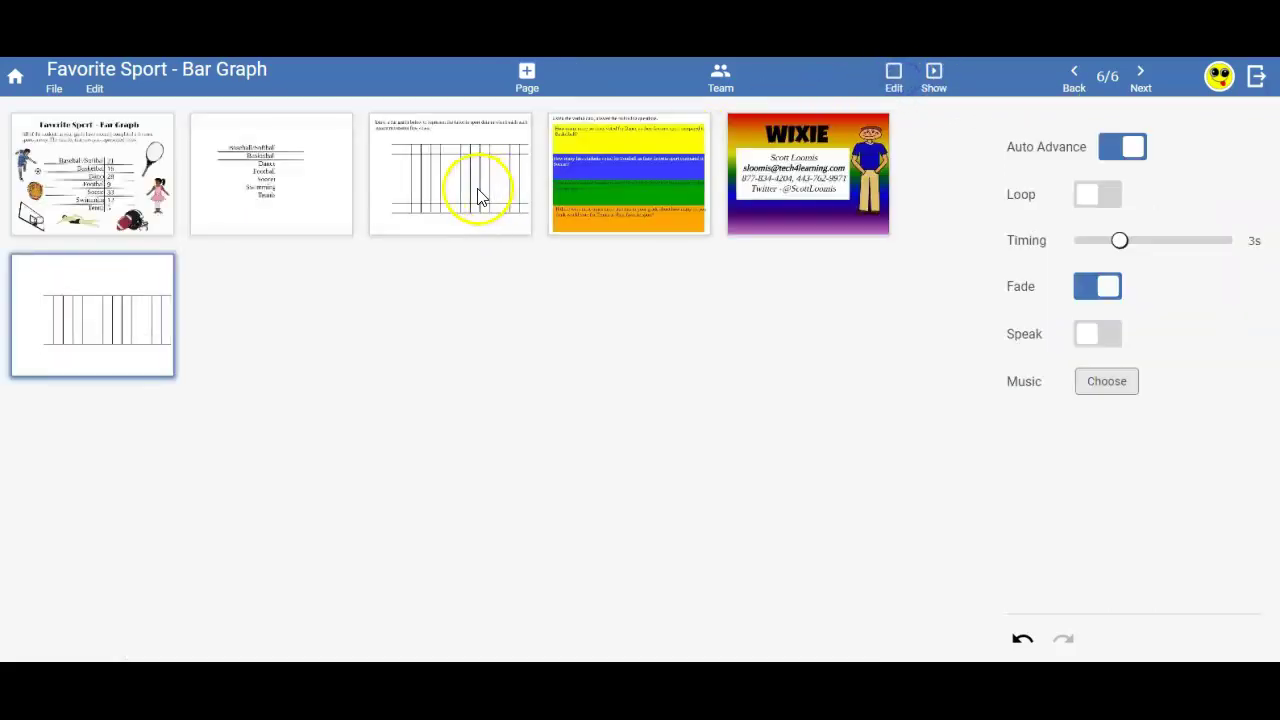
left_click(478, 190)
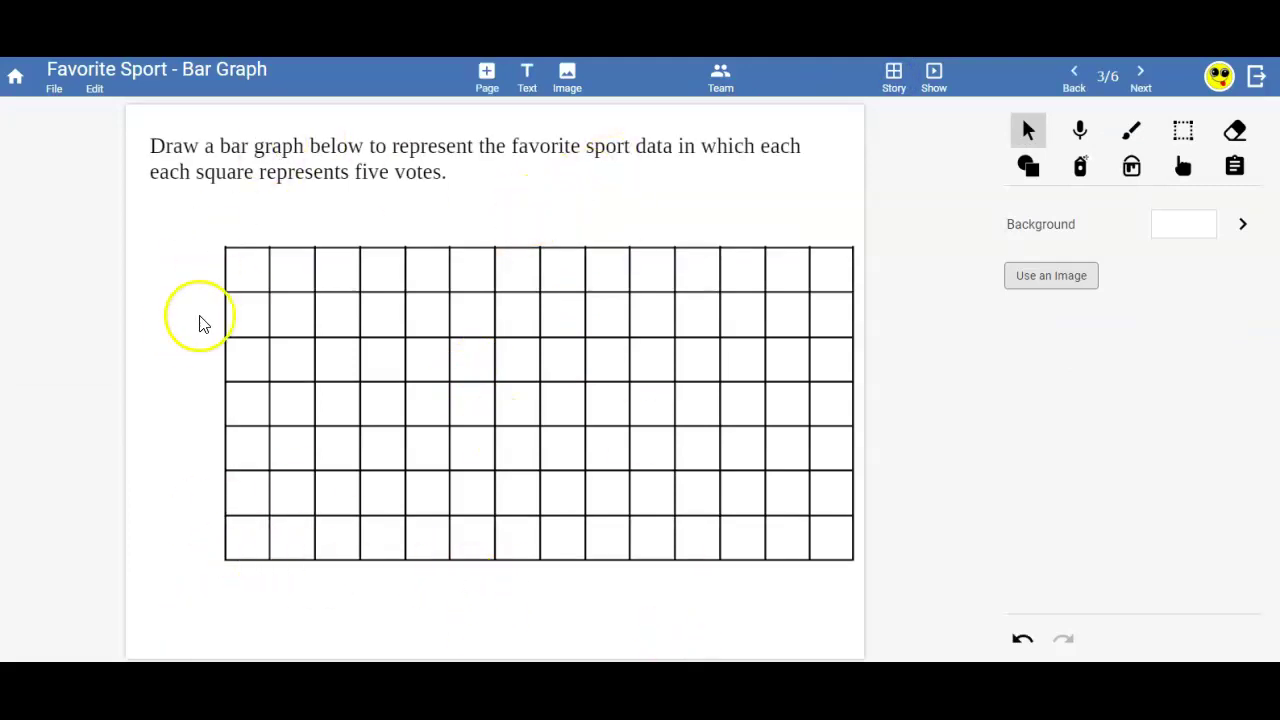
left_click(1140, 74)
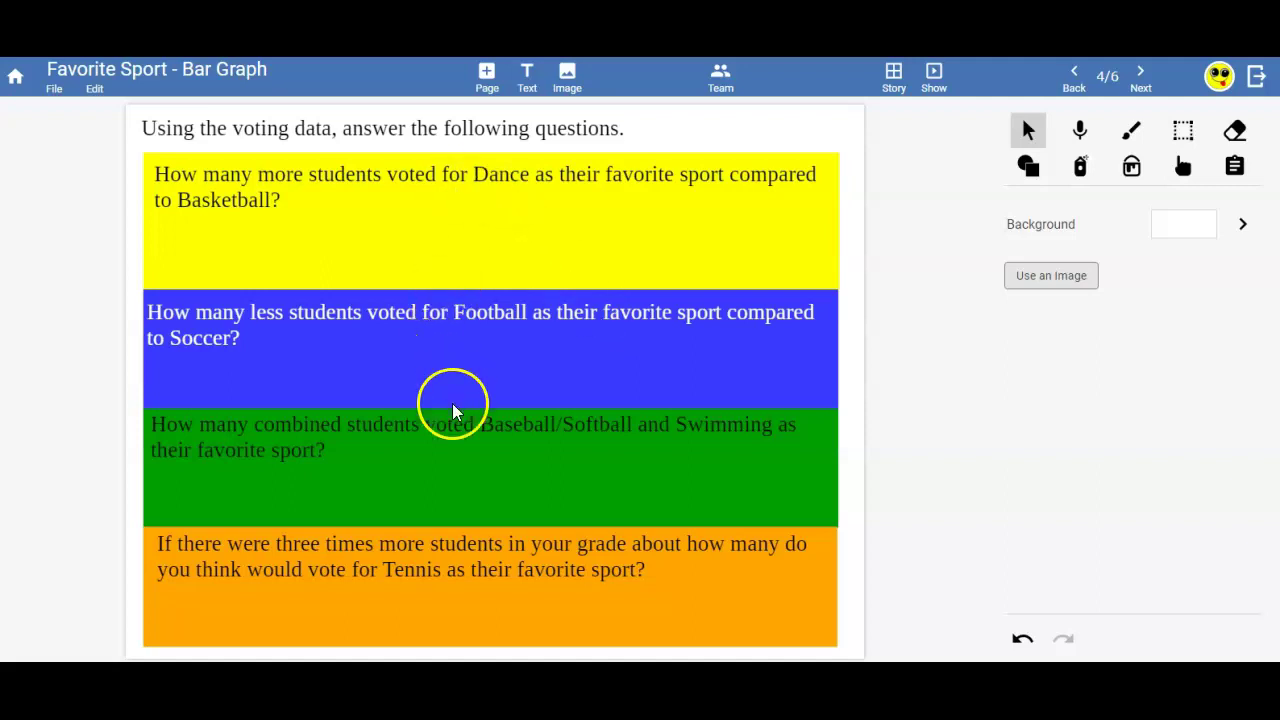
left_click(428, 185)
left_click(432, 134)
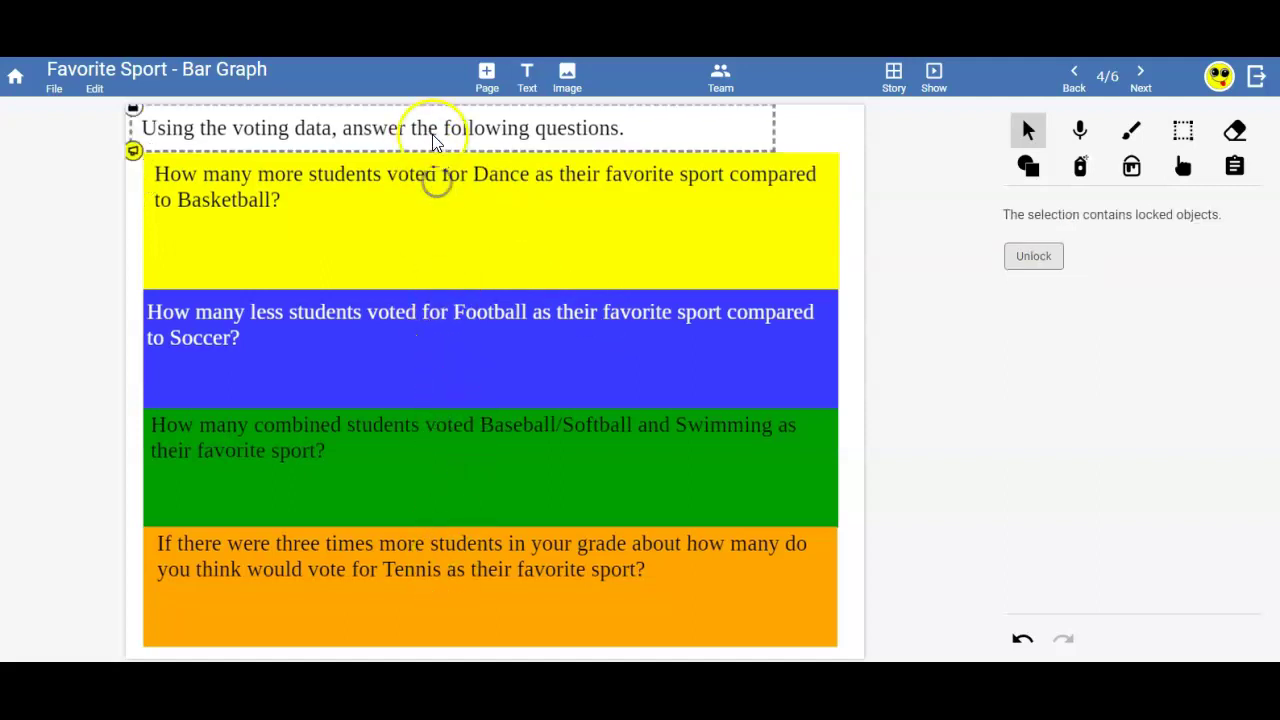
left_click(407, 312)
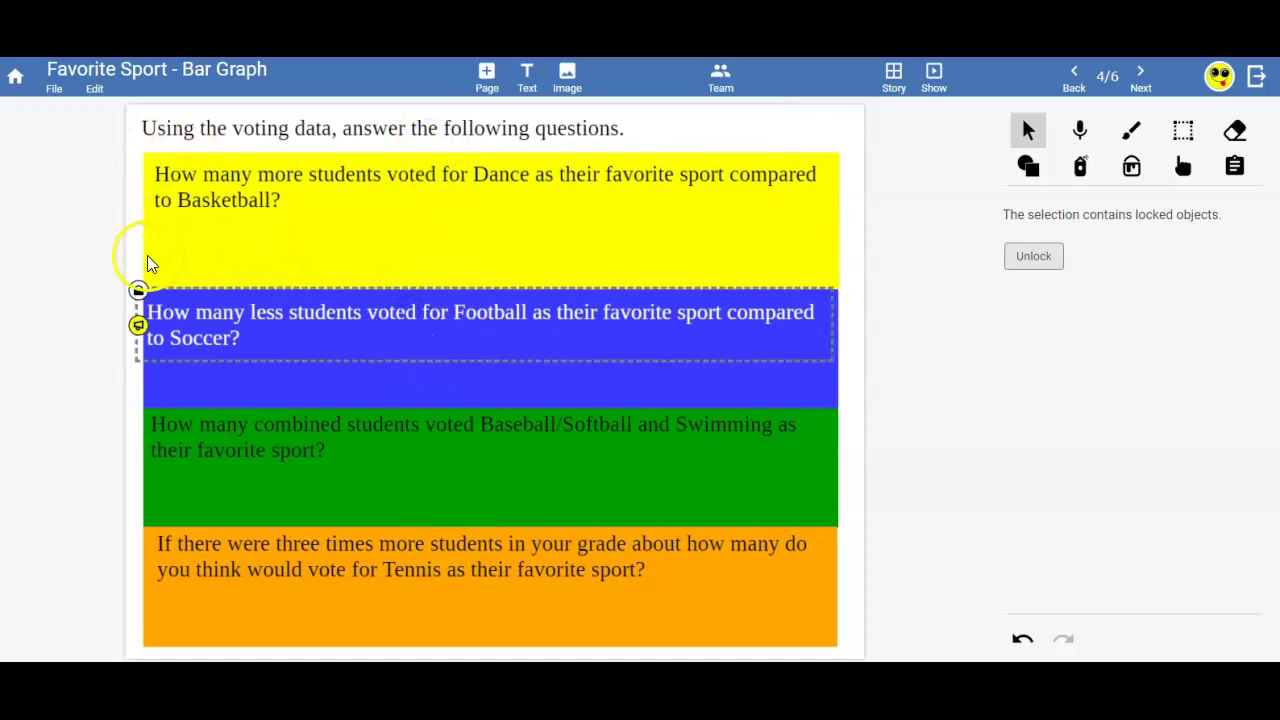
Step: Set the shape tool to draw filled yellow rectangles for the question backgrounds on page 4
left_click(1030, 165)
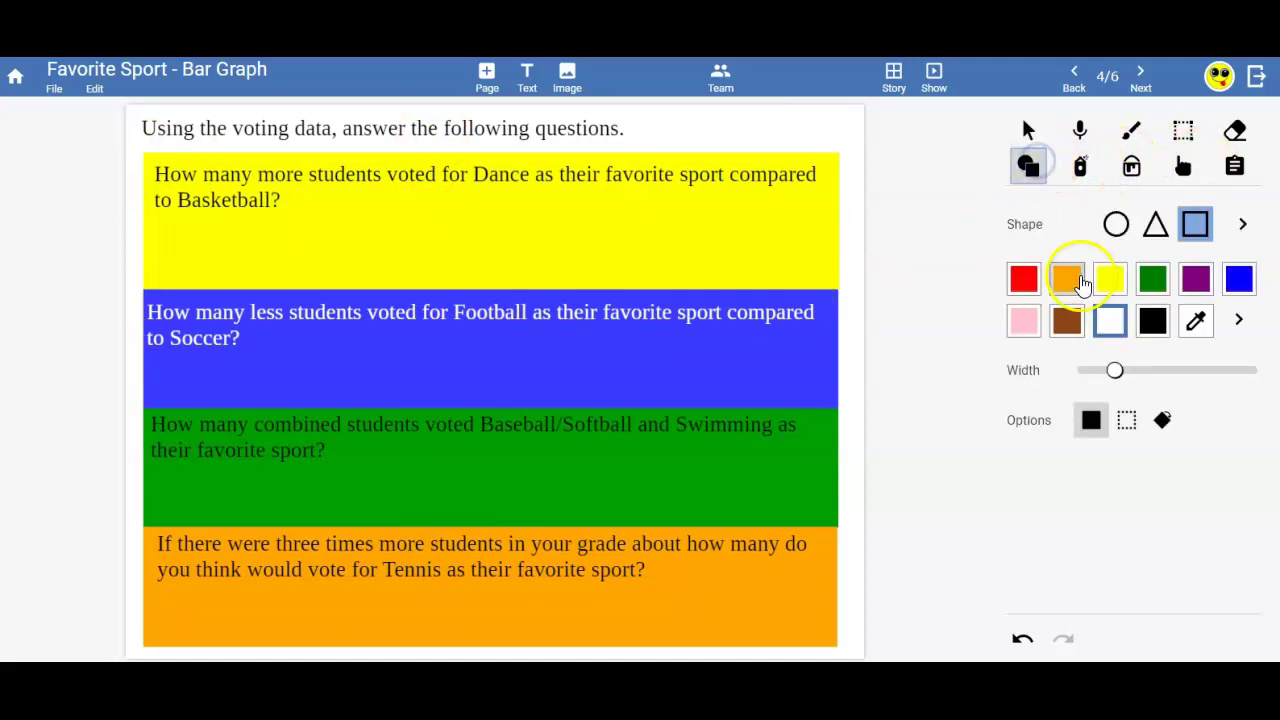
left_click(1110, 281)
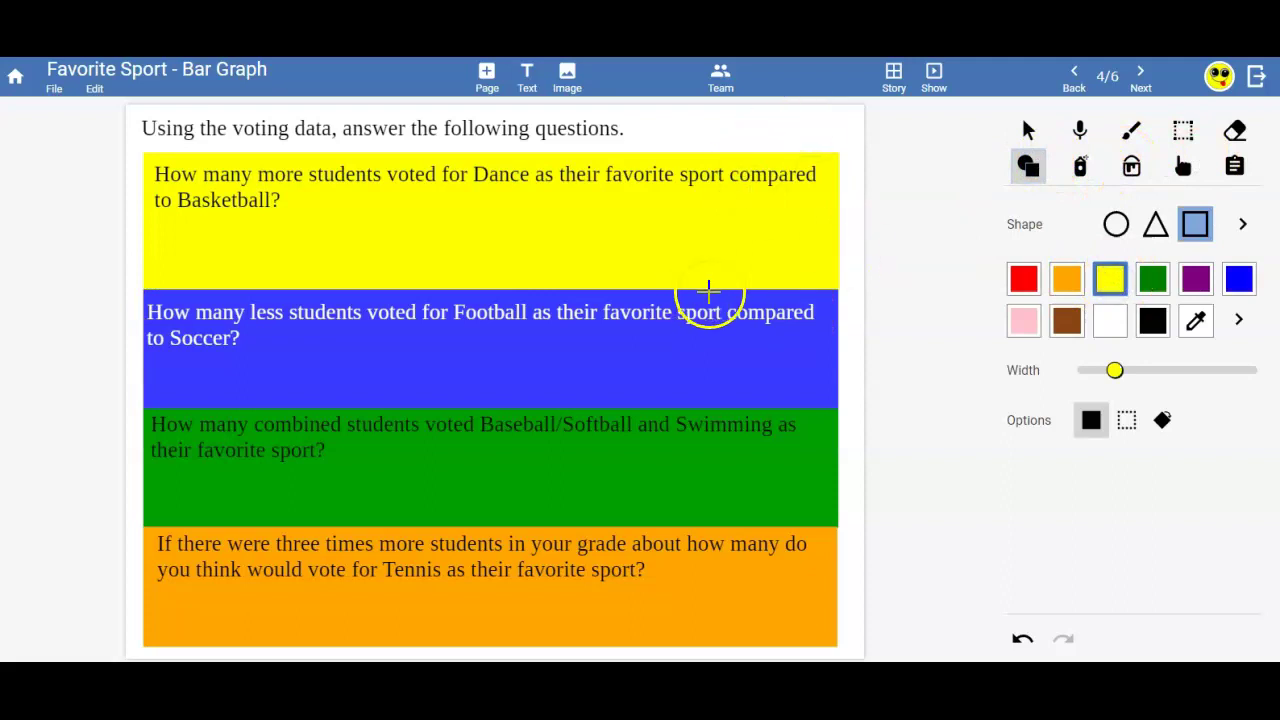